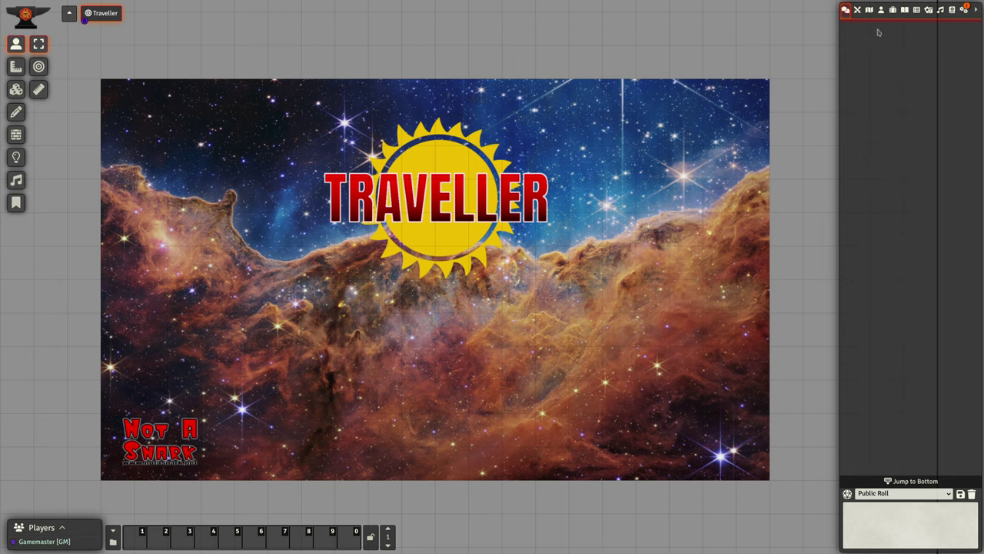
Step: Create a new actor of type Traveller and enter the character's name
left_click(880, 11)
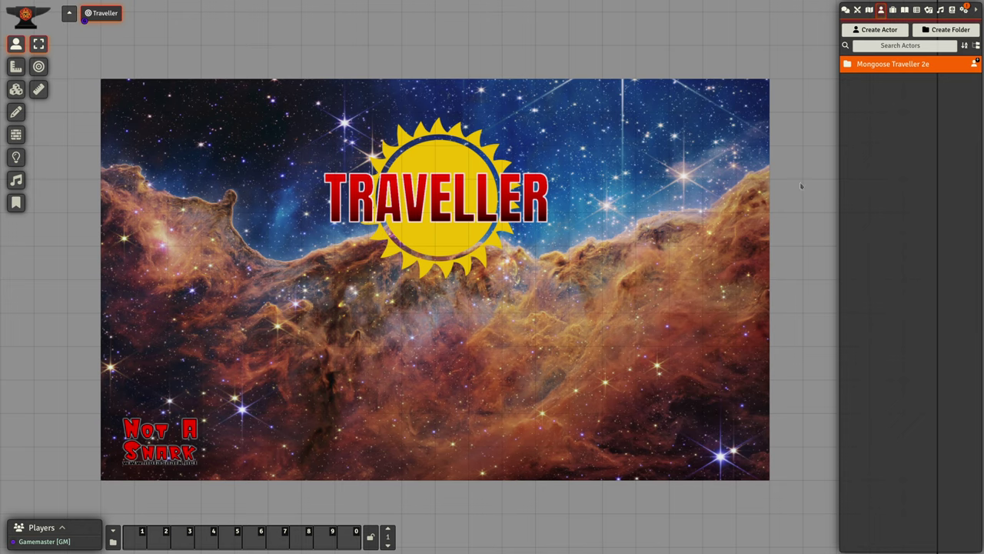
left_click(876, 30)
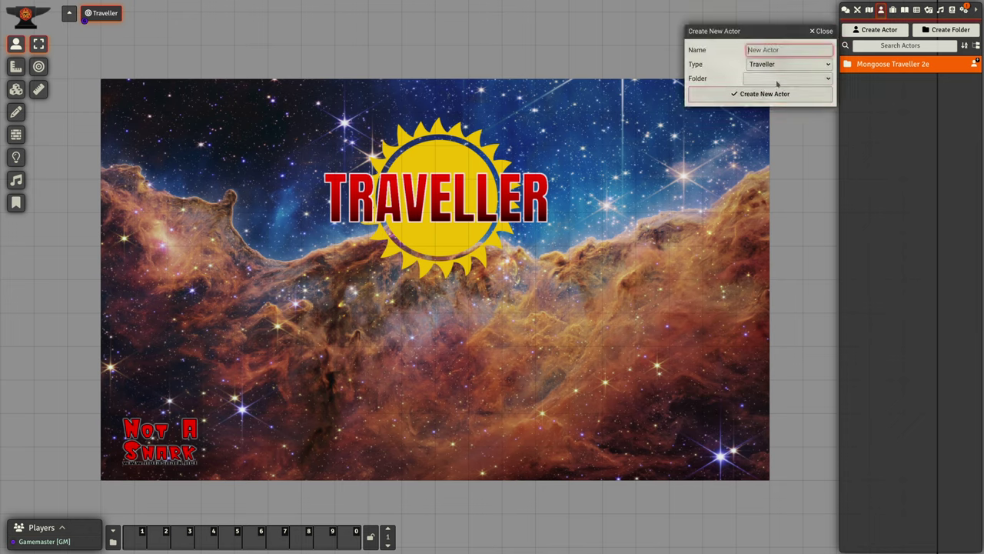
left_click(778, 67)
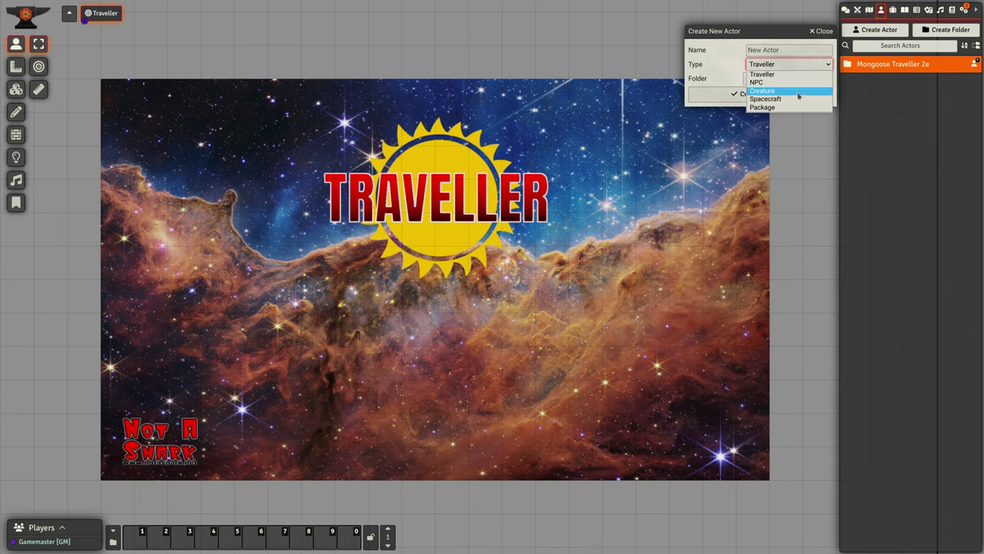
left_click(778, 51)
left_click(777, 50)
type("Alice")
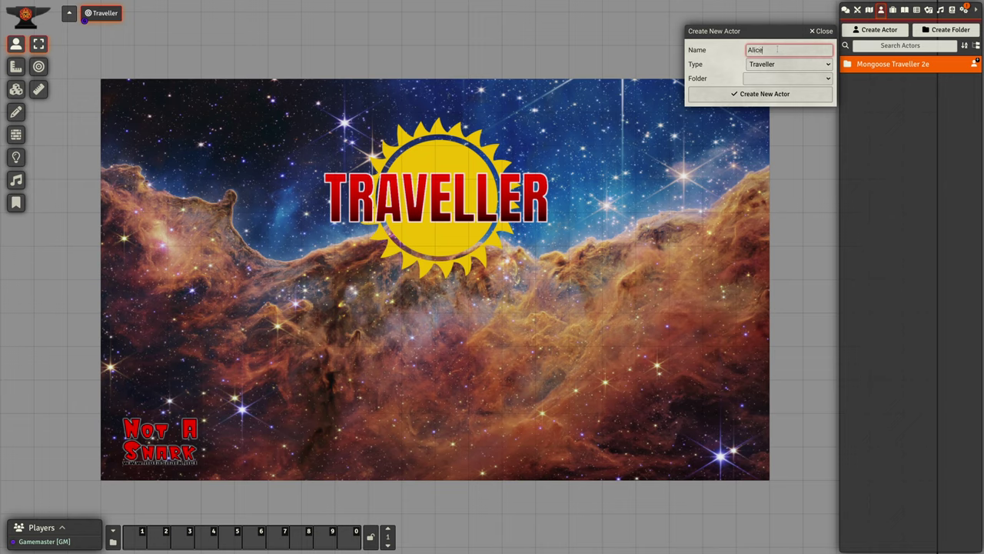
key("Return")
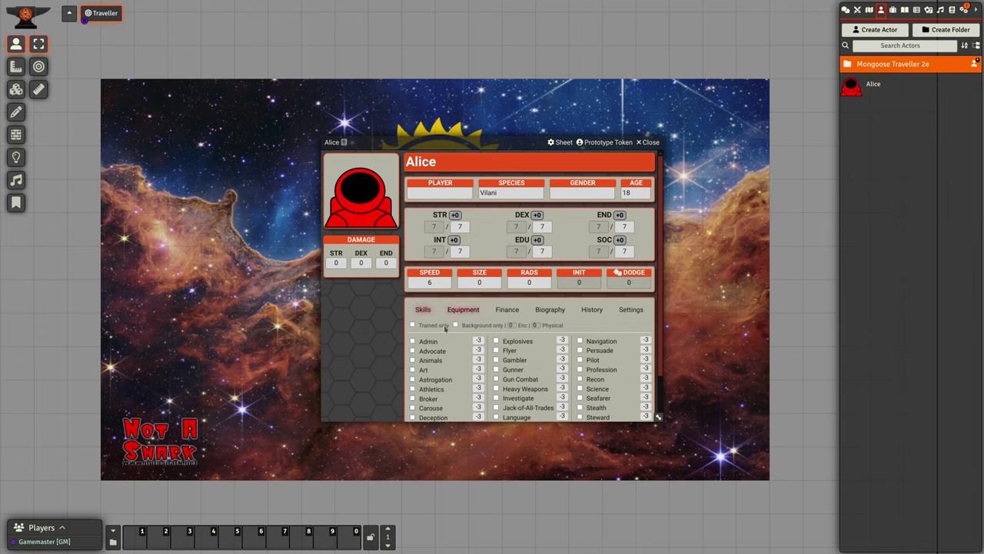
Step: Look through the Equipment, Finance, Biography and History sections of the new character's sheet
left_click(464, 309)
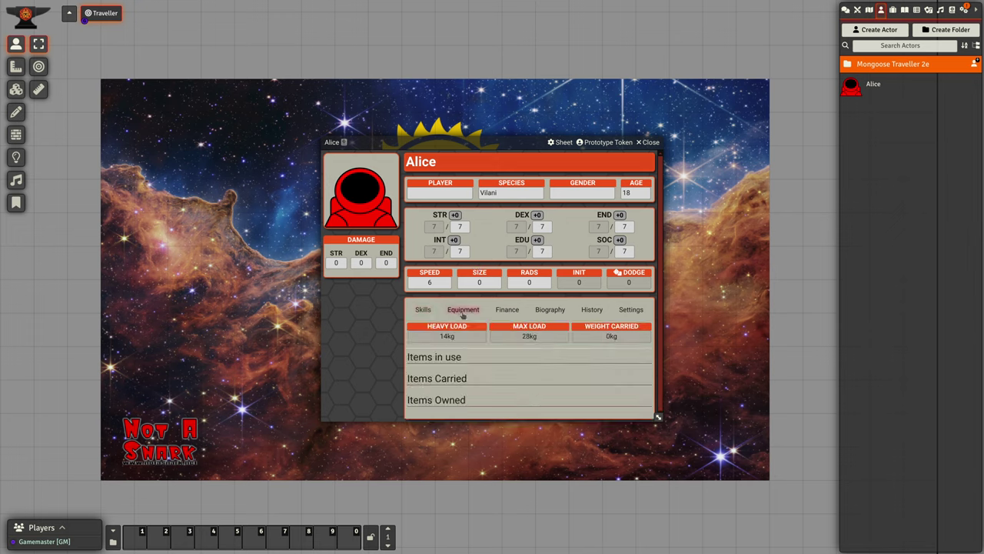
left_click(508, 309)
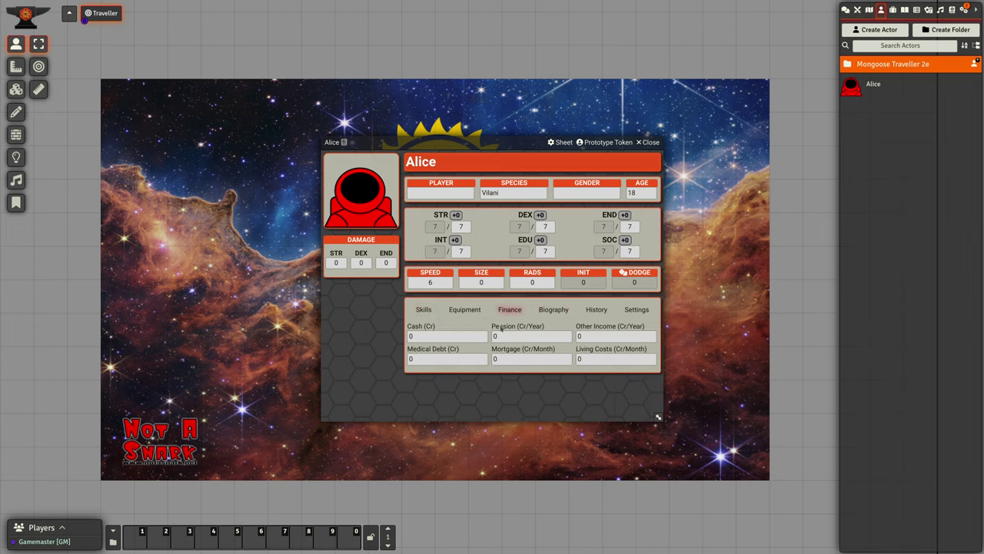
left_click(553, 309)
left_click(594, 313)
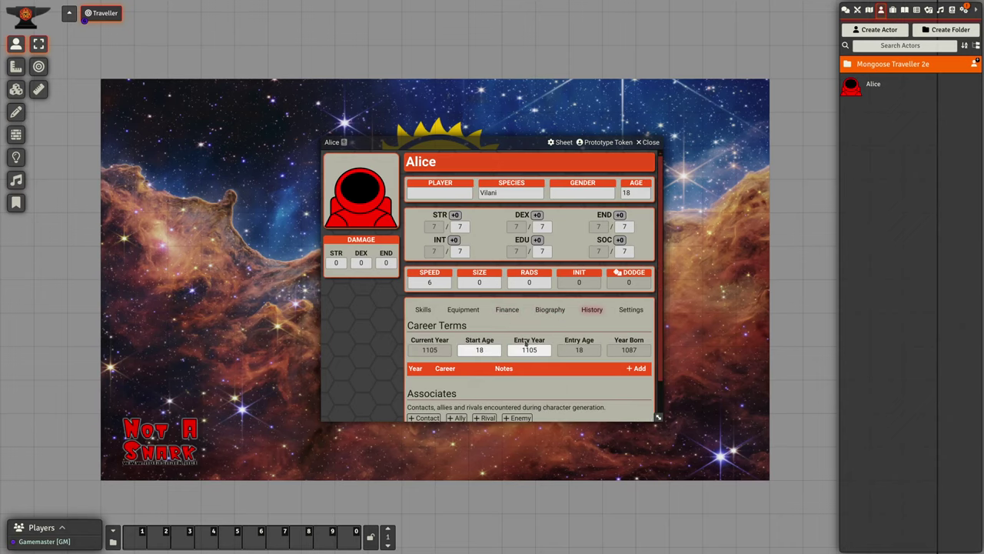
Step: Display the CHA, TER and PSI characteristics through the character sheet's settings
left_click(626, 311)
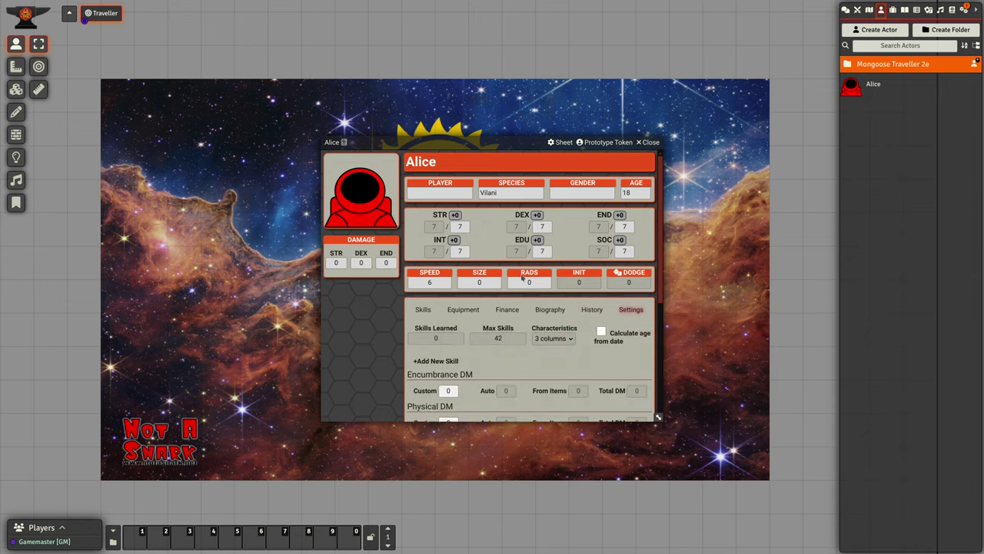
scroll(521, 323, "down", 5)
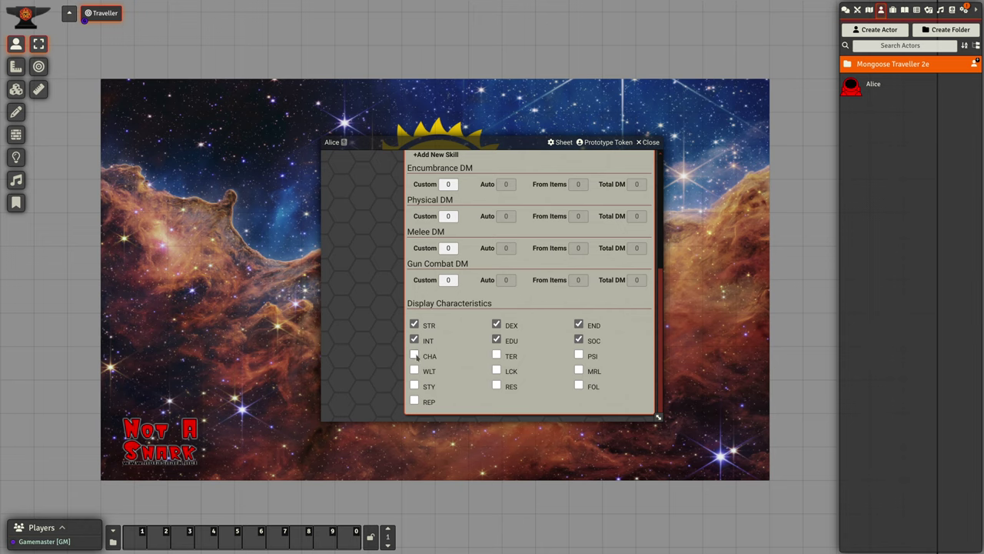
left_click(414, 355)
left_click(496, 379)
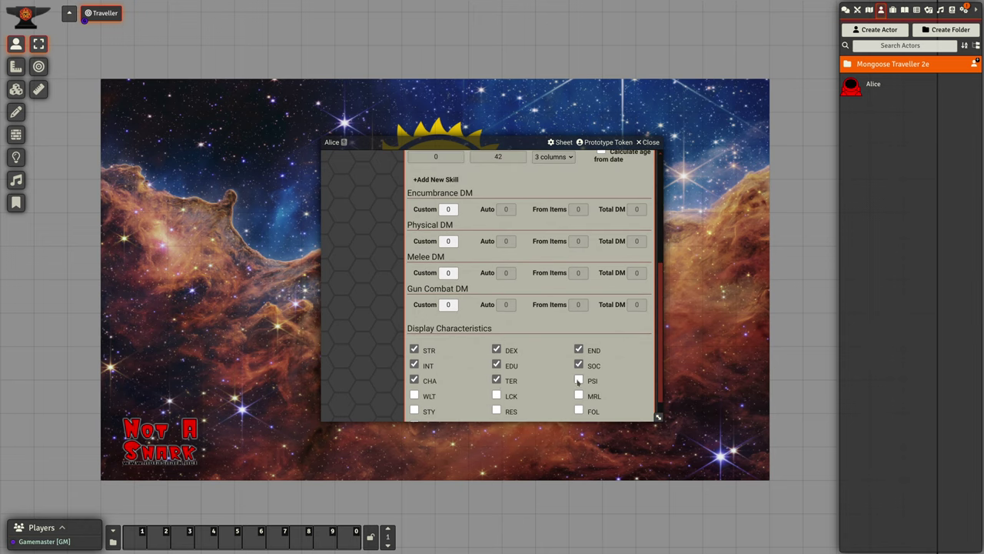
left_click(578, 380)
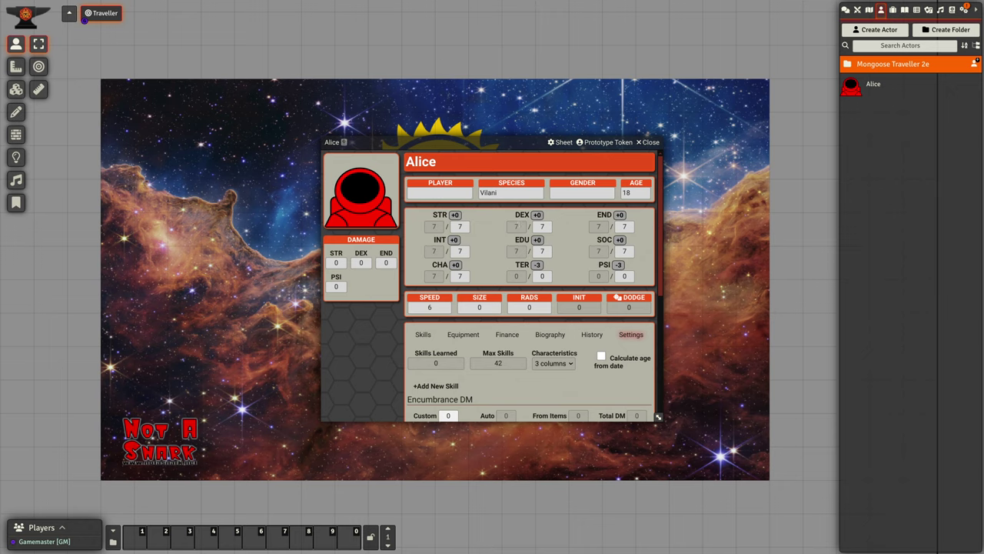
Step: Hide the CHA, TER and PSI characteristics from the character sheet again
scroll(447, 323, "down", 5)
left_click(415, 354)
left_click(496, 354)
left_click(579, 354)
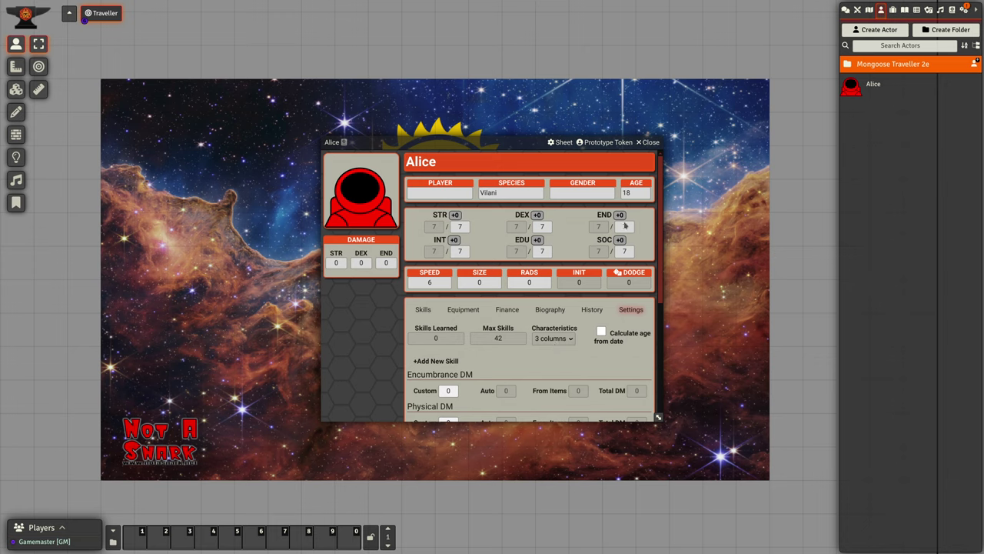
Step: Return to the skills list and set the character's DEX to 5 and STR to 9
left_click(424, 310)
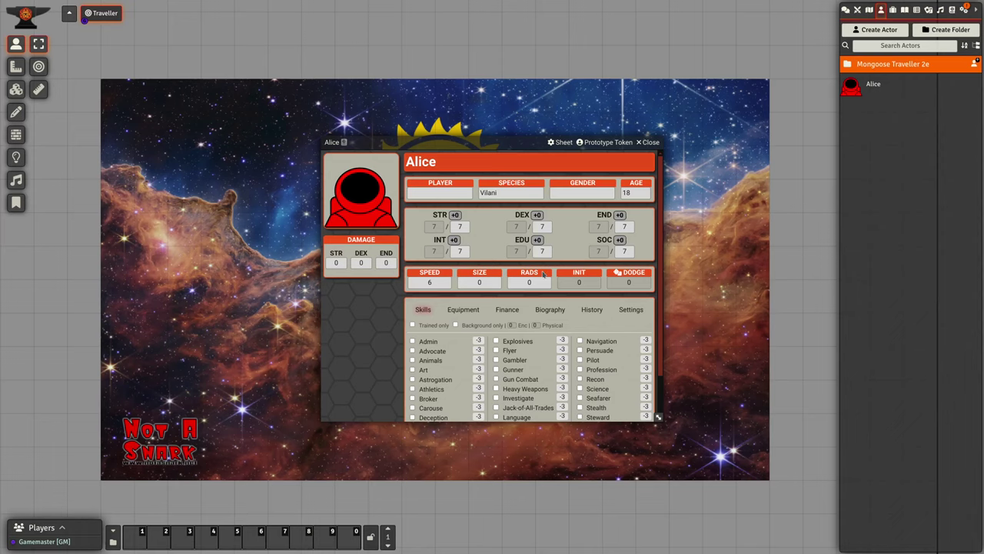
double_click(543, 226)
type("5")
left_click(484, 262)
left_click(460, 226)
type("9")
left_click(484, 241)
Step: Roll a set of characteristics in chat with /upp and apply the results to the character sheet
left_click(846, 10)
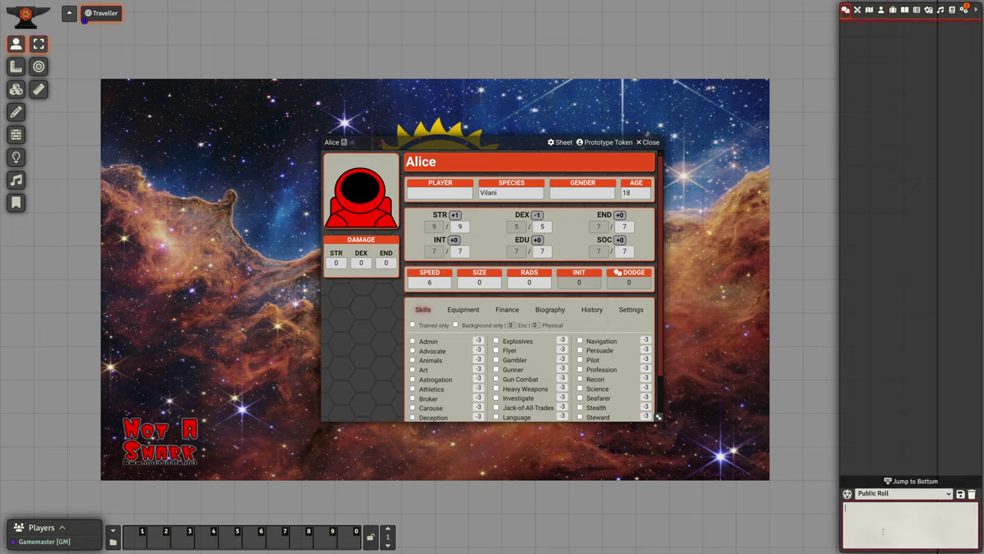
type("/upp")
key("Return")
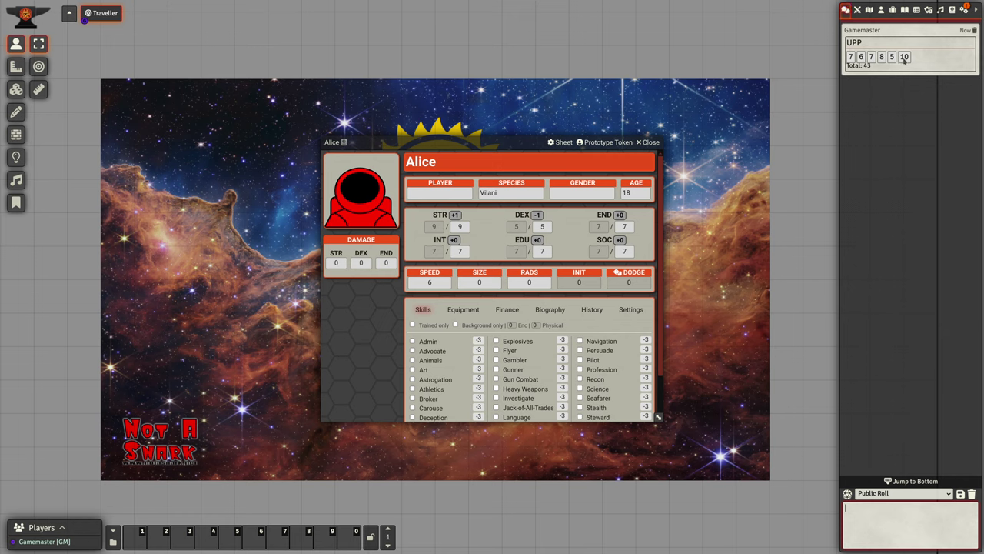
left_click_drag(891, 64, 531, 239)
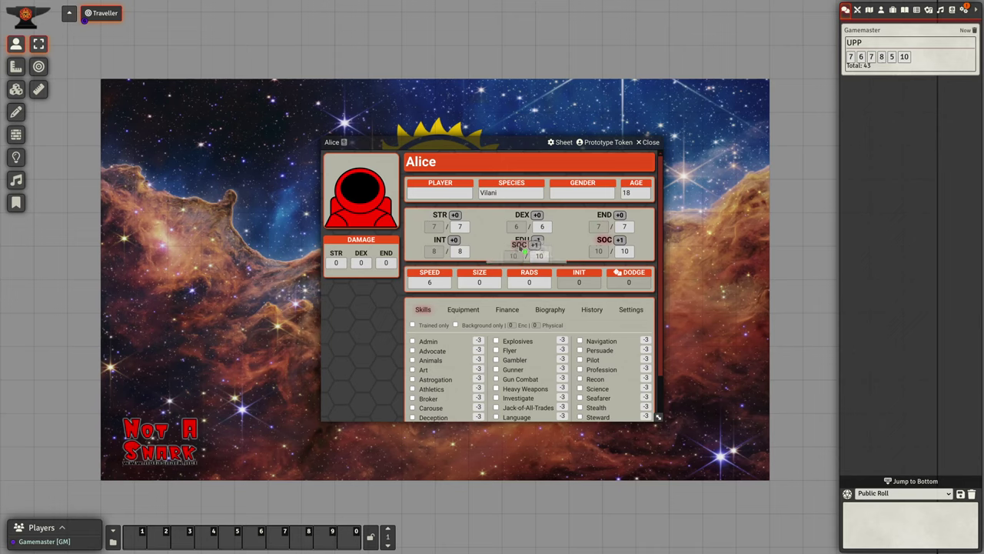
Step: Swap the SOC value with EDU and the INT value with STR on the character sheet
left_click_drag(600, 241, 530, 239)
left_click_drag(440, 239, 442, 216)
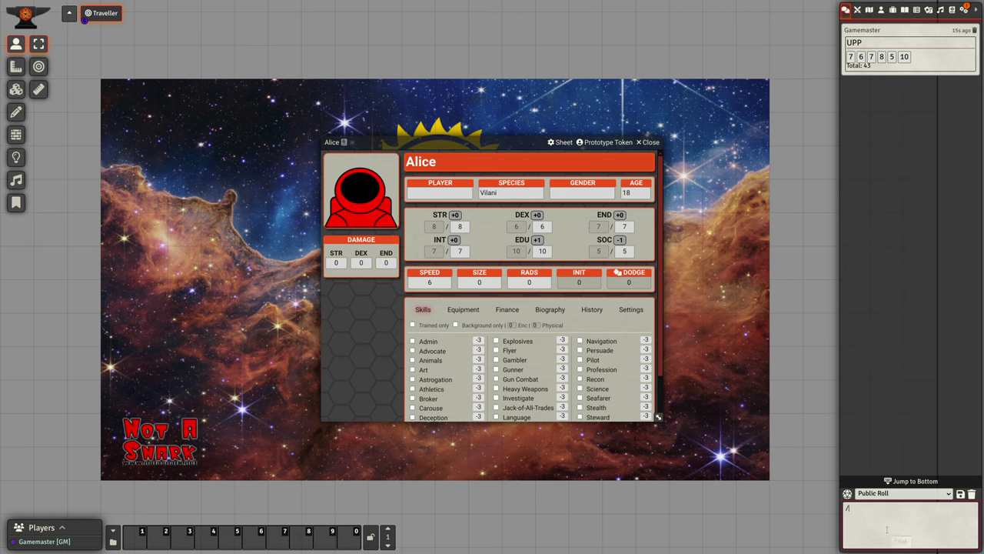
Step: Roll characteristics with two extra rolls using /upp 2 and apply the results to the character sheet
type("/upp 2")
key("Return")
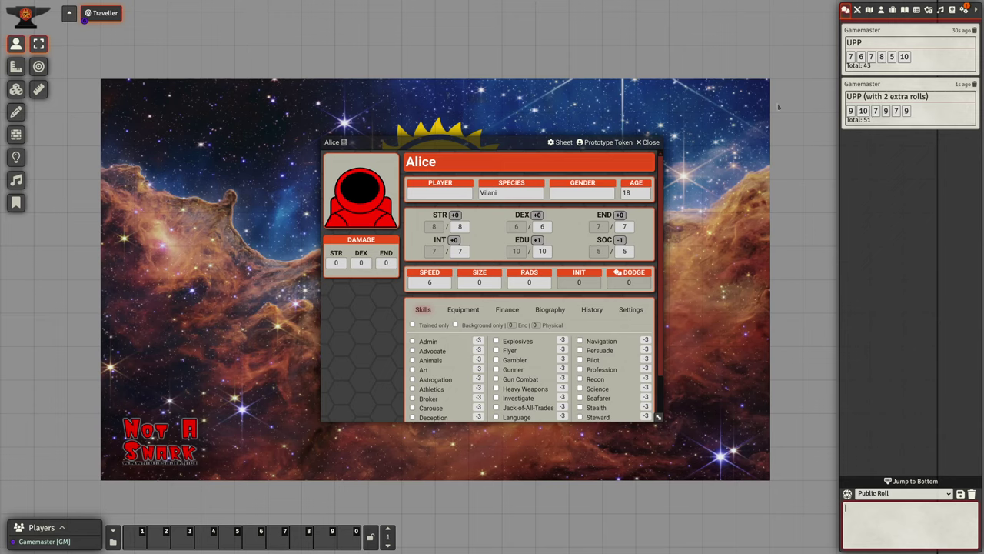
left_click_drag(896, 98, 506, 241)
Step: Enlarge the character sheet, filter the skills to background only, and mark Carouse, Drive and Electronics as trained
left_click_drag(659, 419, 687, 475)
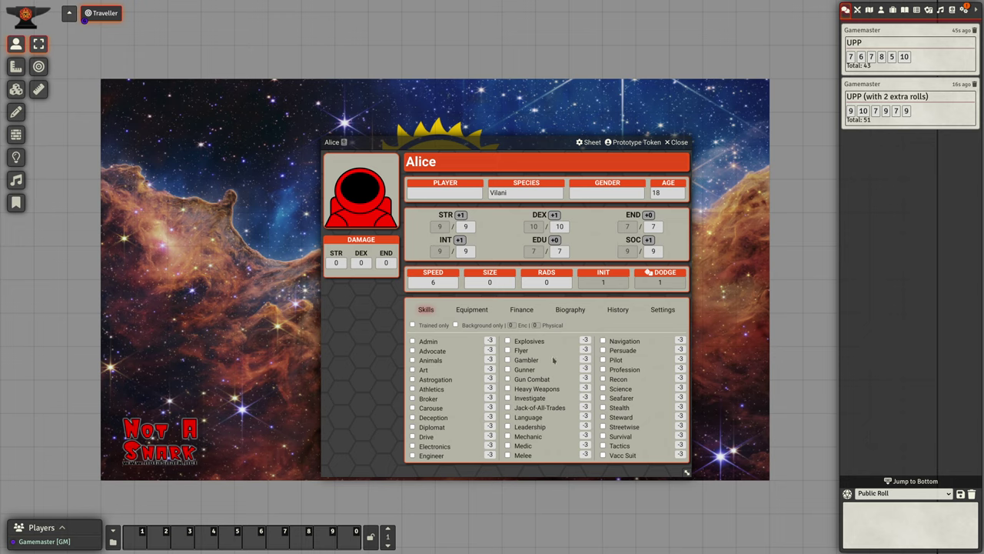
left_click(455, 325)
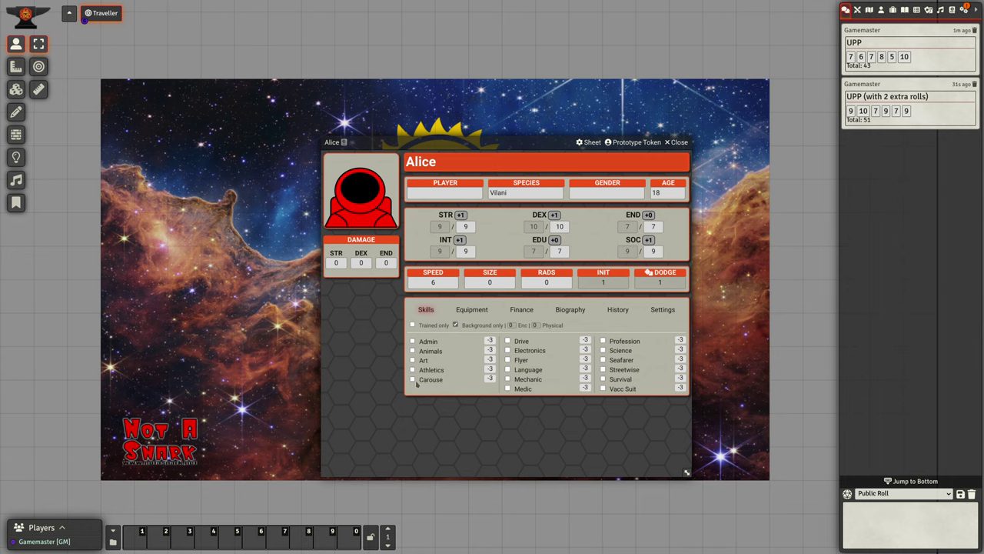
left_click(413, 380)
left_click(507, 341)
left_click(508, 350)
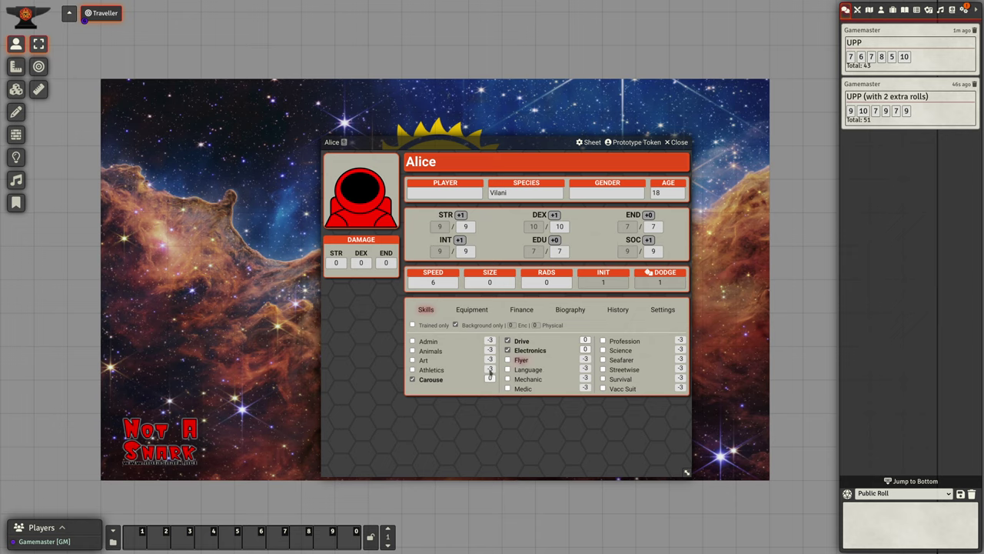
Step: Remove the background filter and set Electronics specialities Comms to 2 and Sensors to 1, and Drive's Wheel to 1
left_click(455, 324)
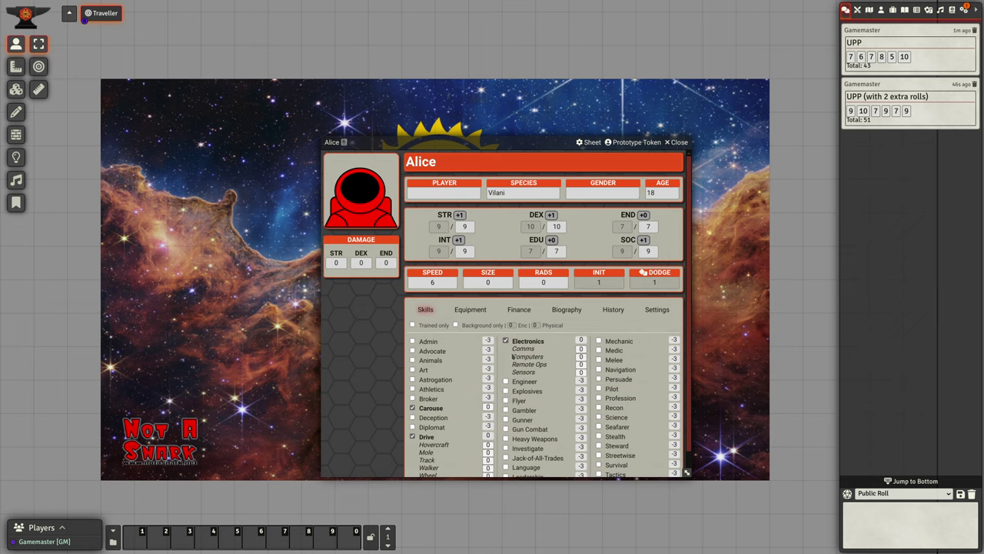
scroll(507, 312, "down", 1)
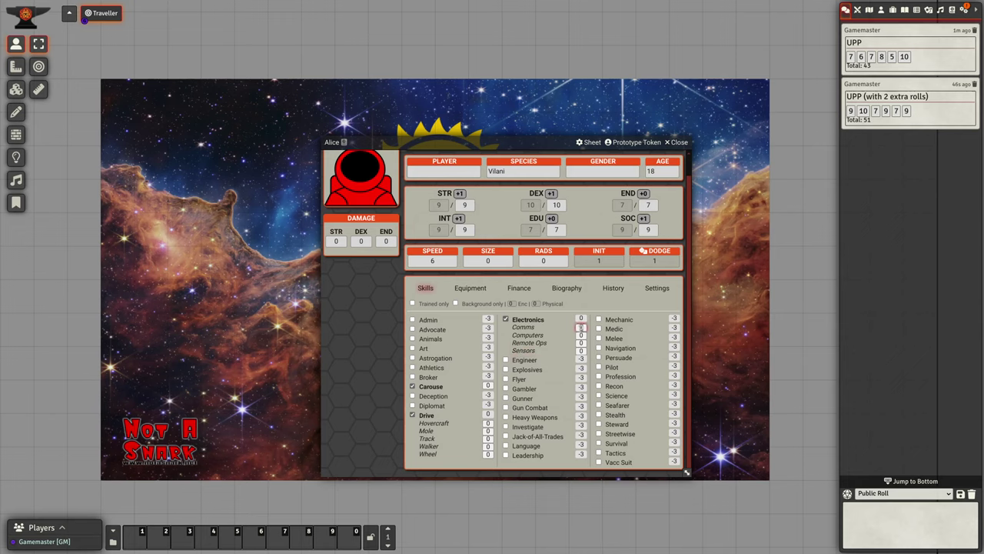
type("2")
left_click(581, 351)
type("1")
left_click(487, 453)
key("Return")
Step: Mark Astrogation as trained and set its level to 2
left_click(412, 358)
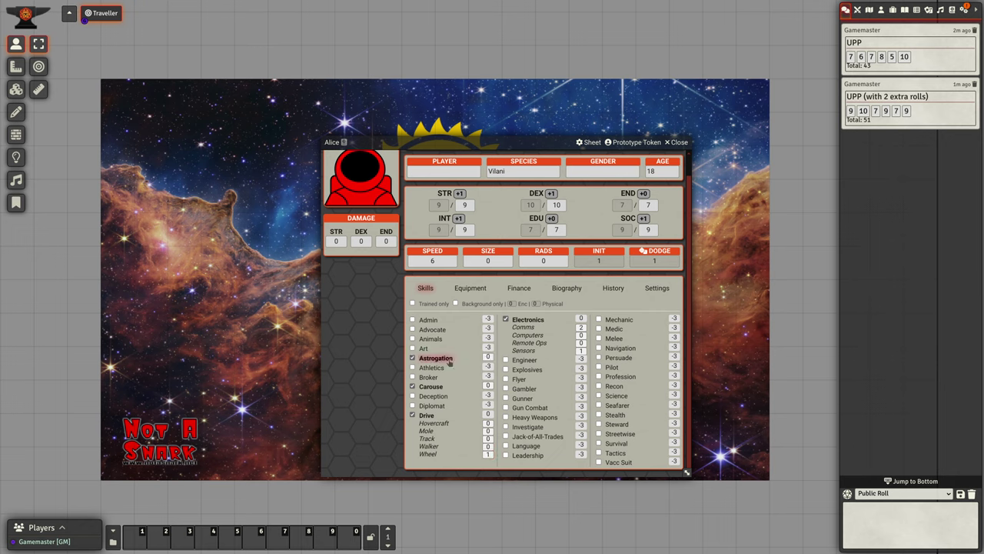
left_click(487, 357)
type("2")
key("Return")
Step: Mark Gunner as trained and set its Turret speciality to 1
left_click(505, 398)
left_click(581, 406)
type("1")
key("Return")
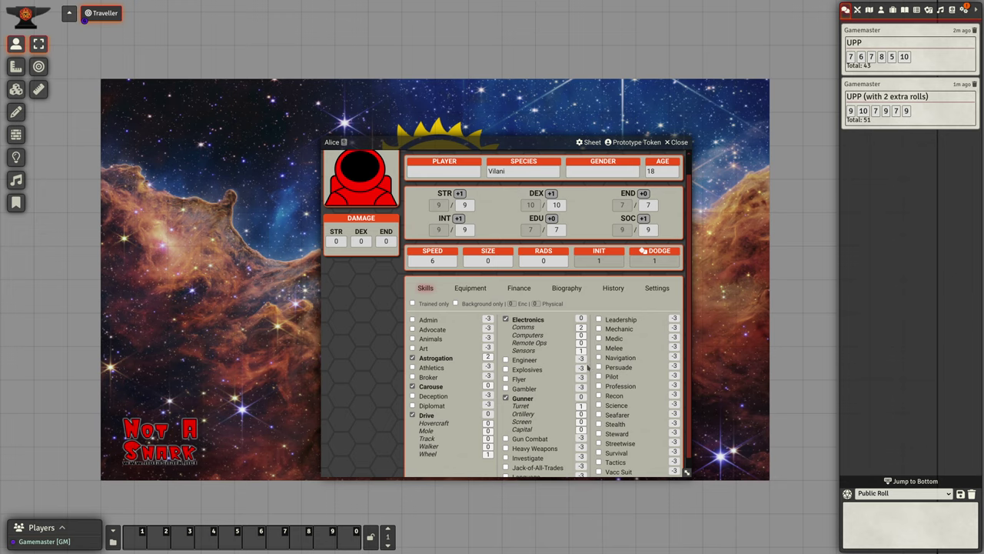
Step: Train Persuade at level 1 plus Medic and Mechanic, and filter the list to trained skills only
left_click(599, 367)
left_click(674, 366)
type("1")
left_click(599, 338)
left_click(599, 329)
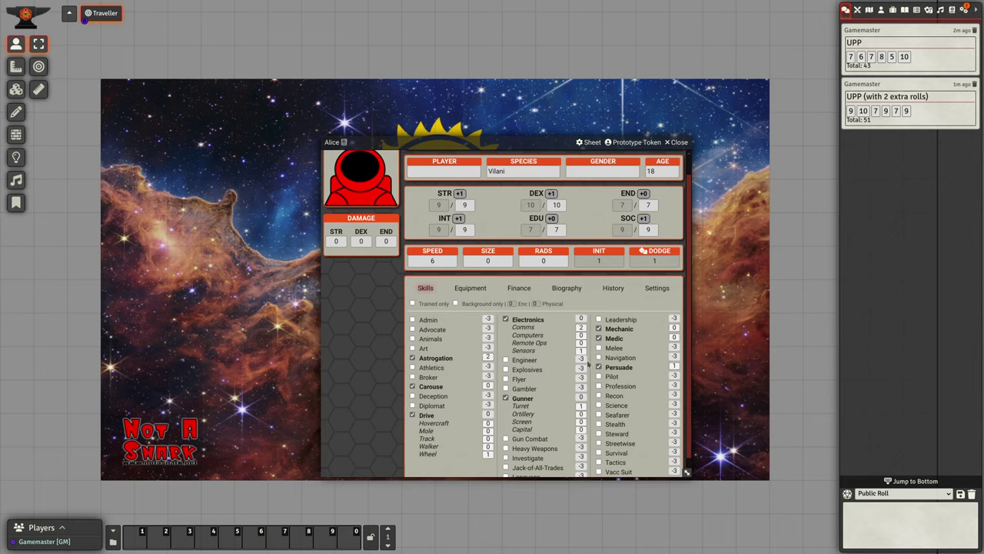
left_click(412, 304)
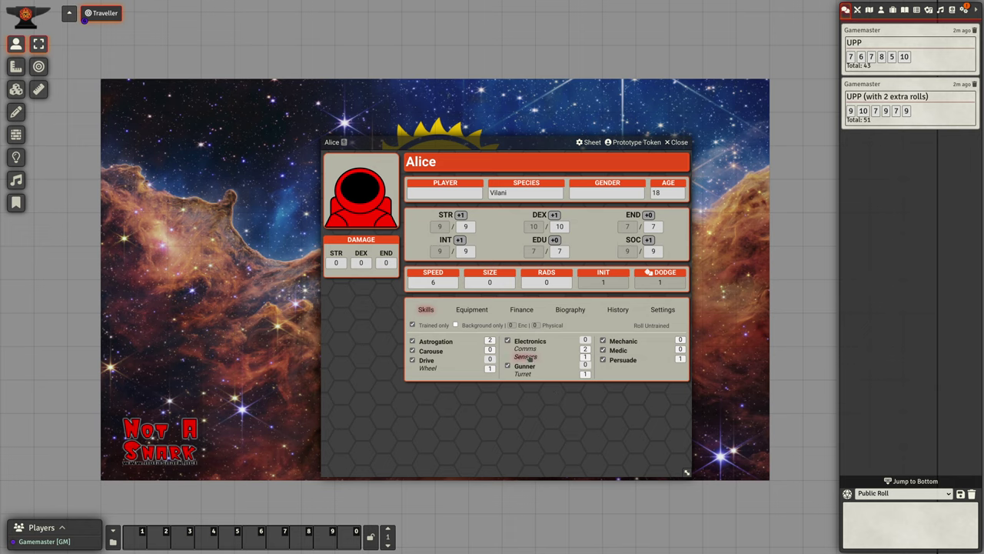
Step: Start an Electronics (Sensors) skill check and set its characteristic to INT
left_click(527, 357)
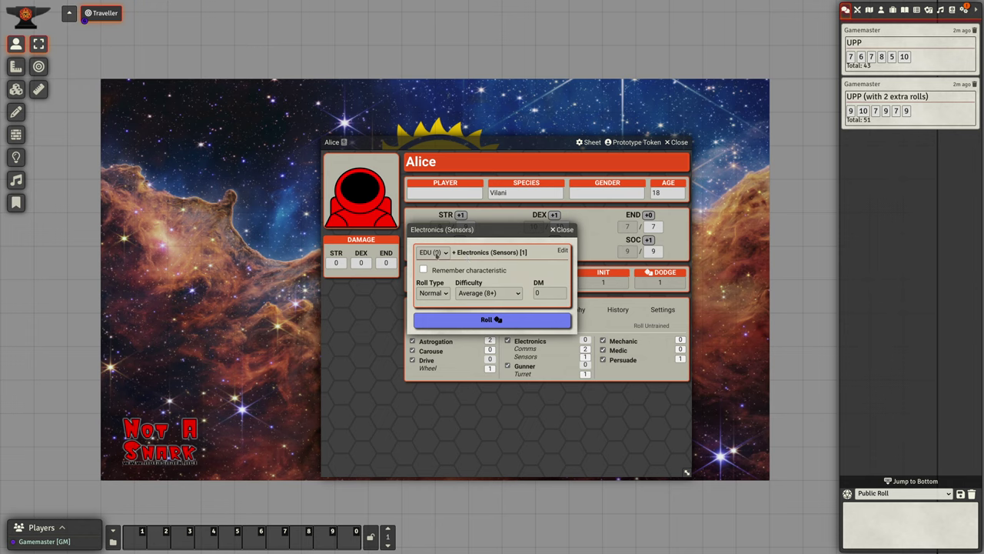
left_click(446, 254)
left_click(432, 281)
left_click(424, 273)
left_click(444, 254)
left_click(433, 289)
Step: Review the roll type and difficulty options, then roll the Electronics (Sensors) check as Normal with Average (8+) difficulty
left_click(442, 295)
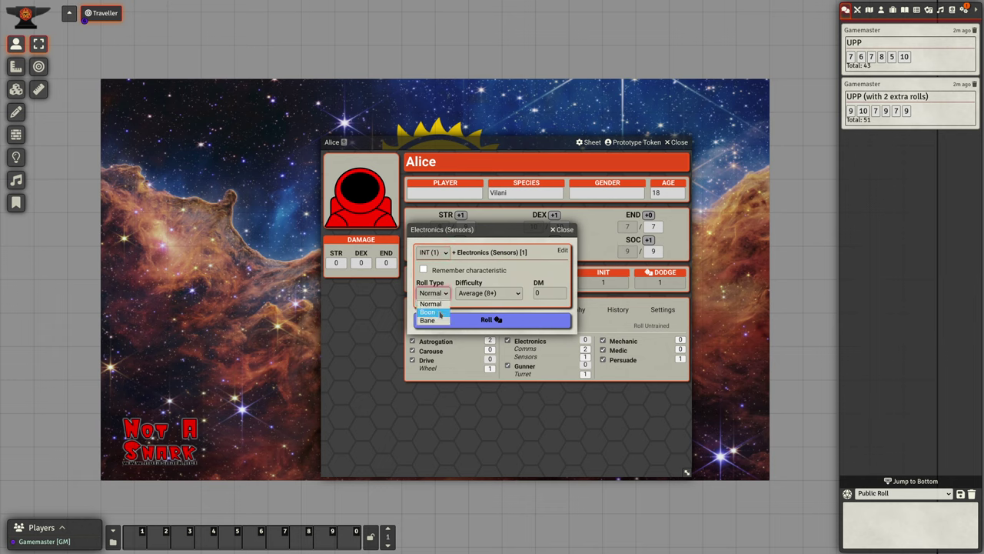
left_click(493, 277)
left_click(511, 293)
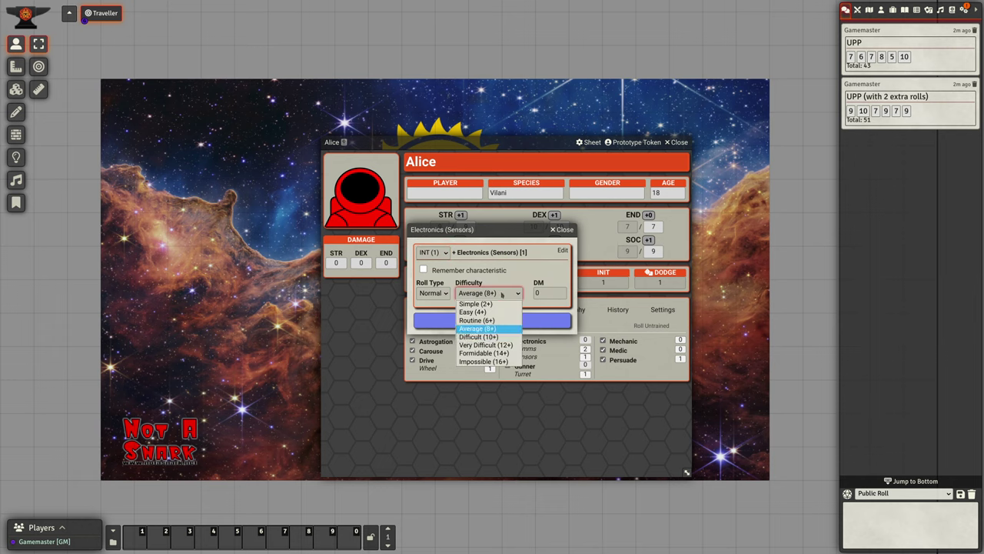
left_click(512, 293)
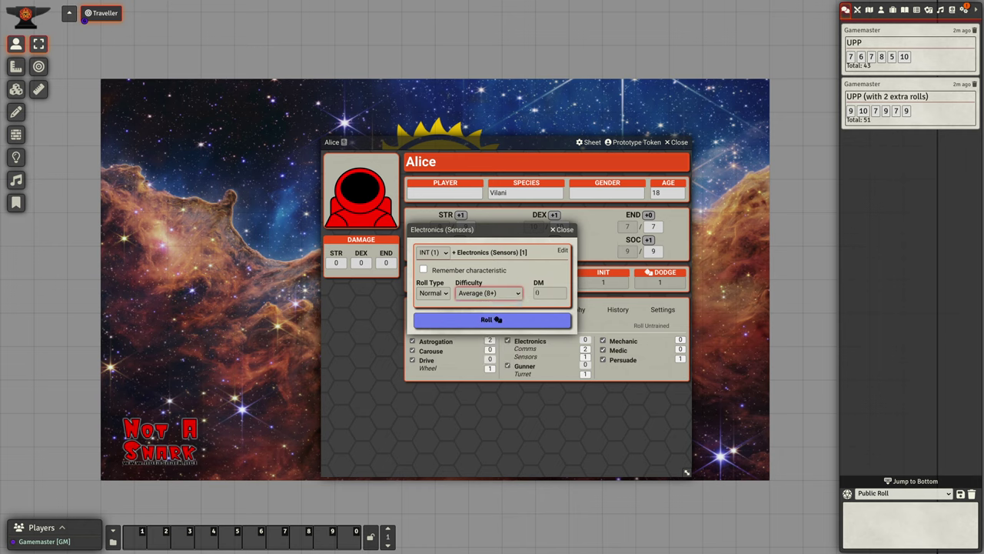
left_click(550, 292)
left_click(496, 324)
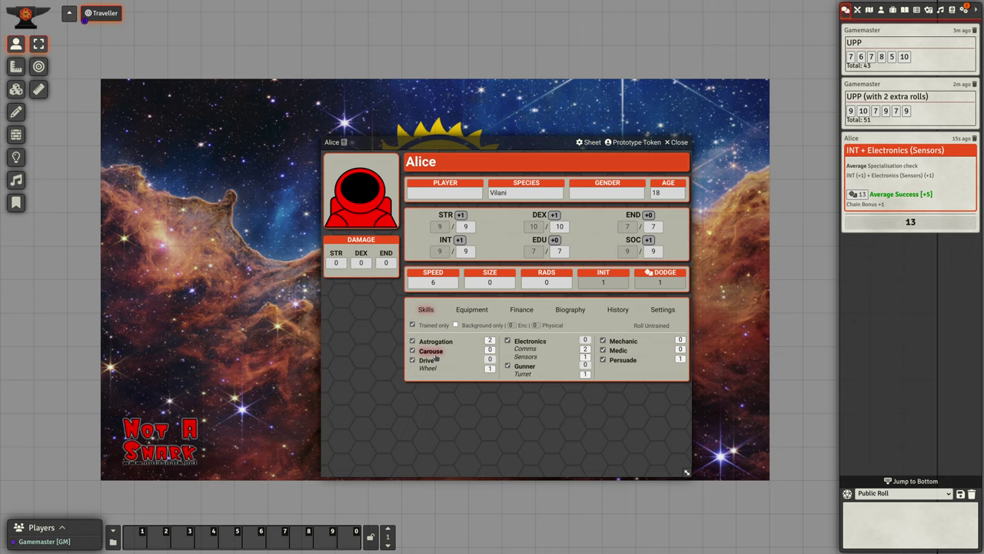
Step: Roll a SOC-based Carouse check and assign the Astrogation skill to hotbar slot 1
left_click(431, 351)
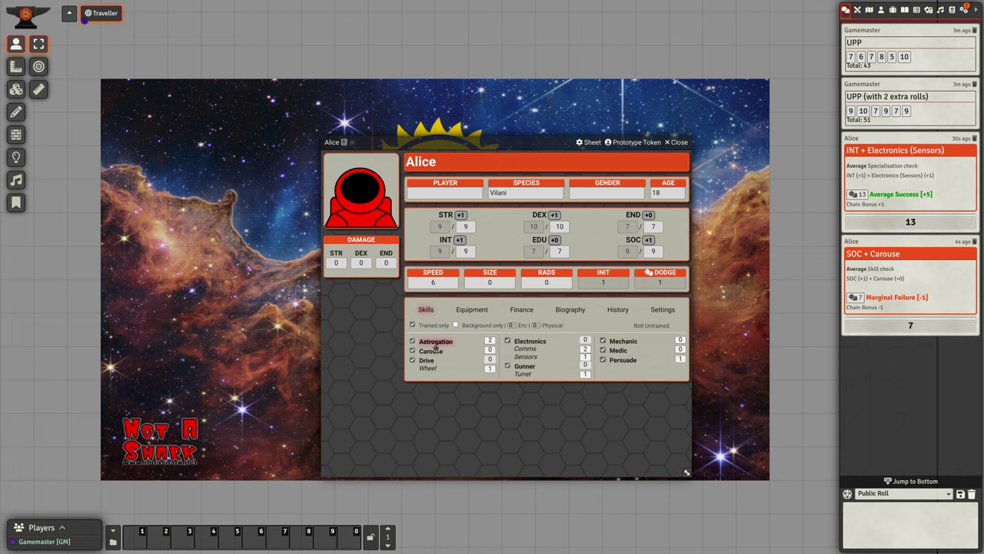
left_click_drag(435, 341, 137, 535)
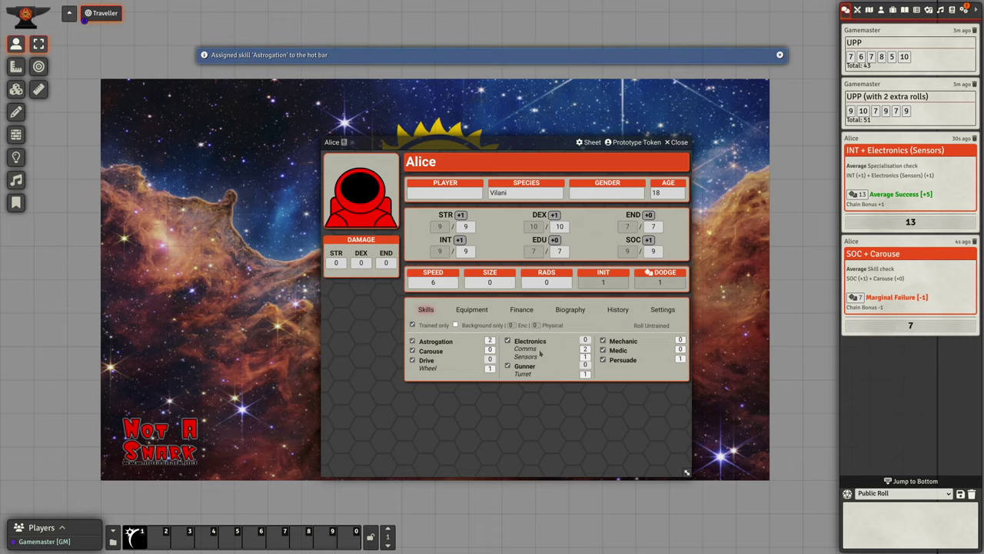
Step: Assign the Electronics skill to hotbar slot 2 and place the character's token on the left part of the scene
left_click_drag(530, 342, 162, 538)
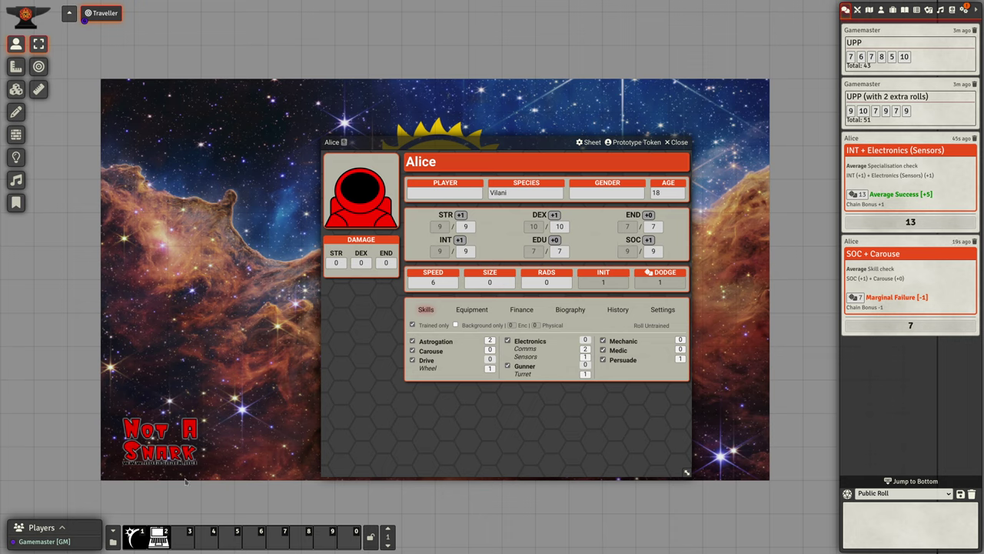
left_click(157, 537)
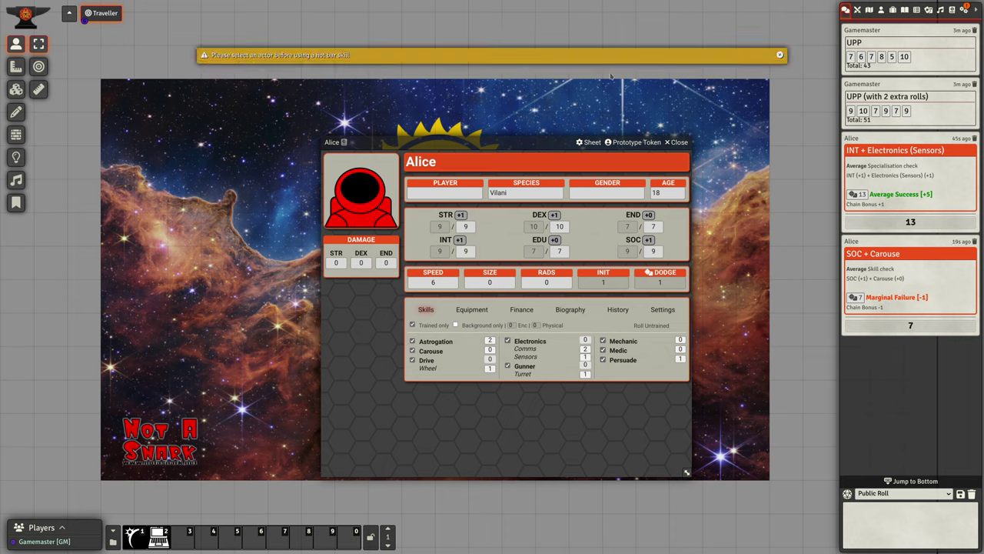
left_click(881, 11)
left_click_drag(874, 89, 157, 265)
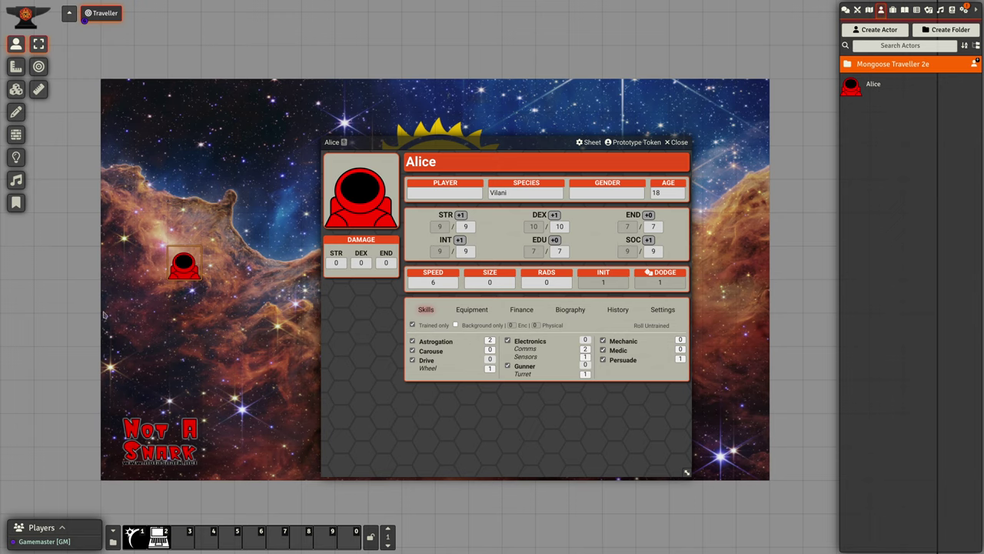
Step: Use the hotbar shortcuts to roll EDU-based Astrogation and Electronics checks, both Normal with Average (8+) difficulty
left_click(133, 535)
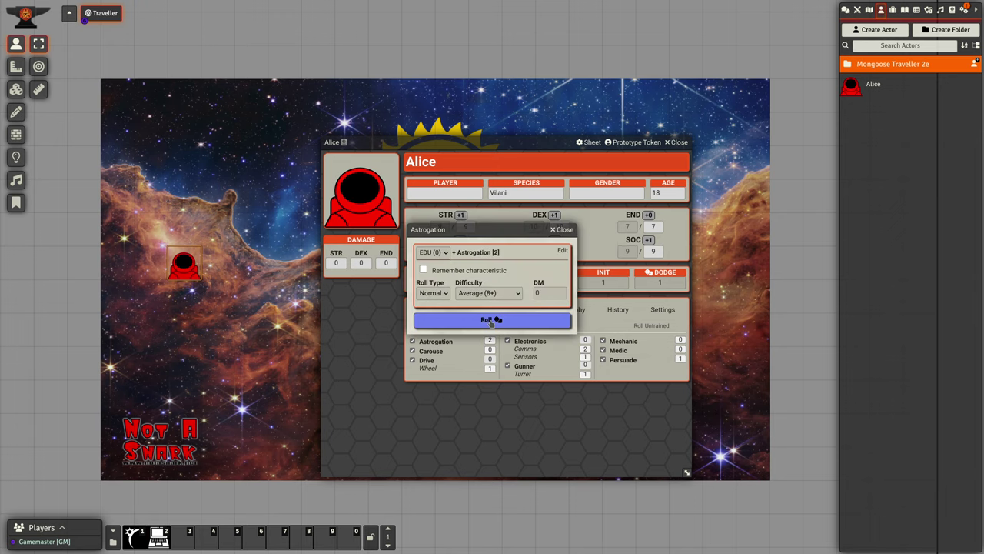
left_click(492, 320)
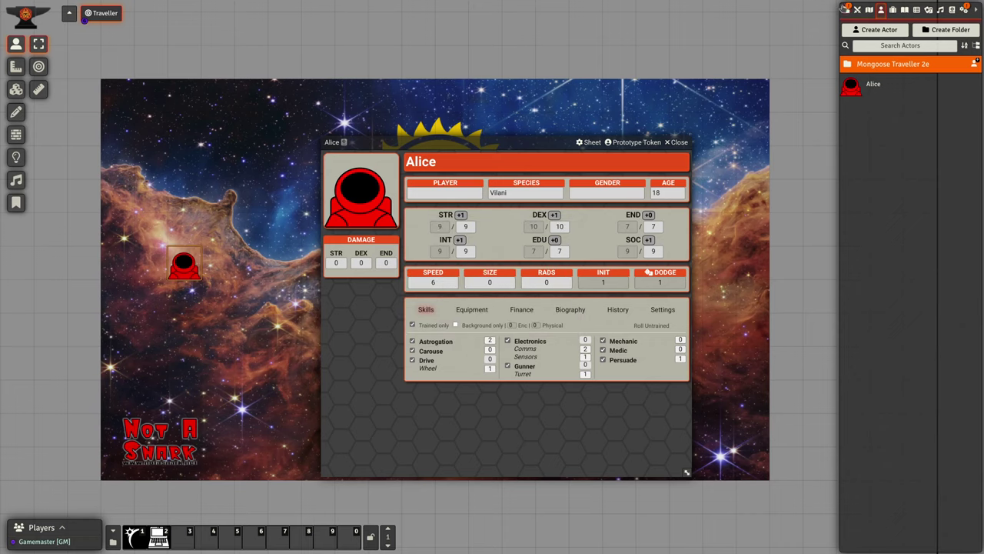
left_click(846, 10)
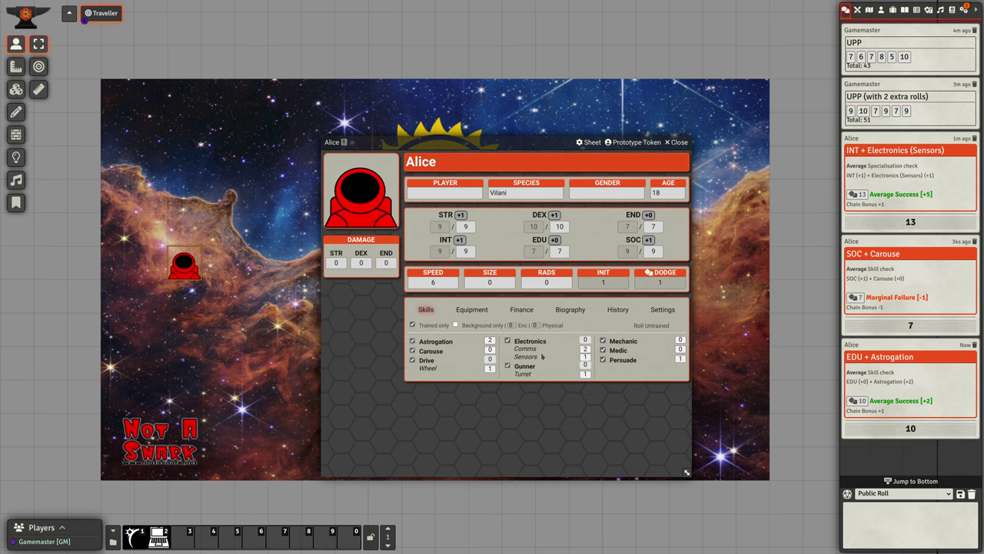
left_click(159, 536)
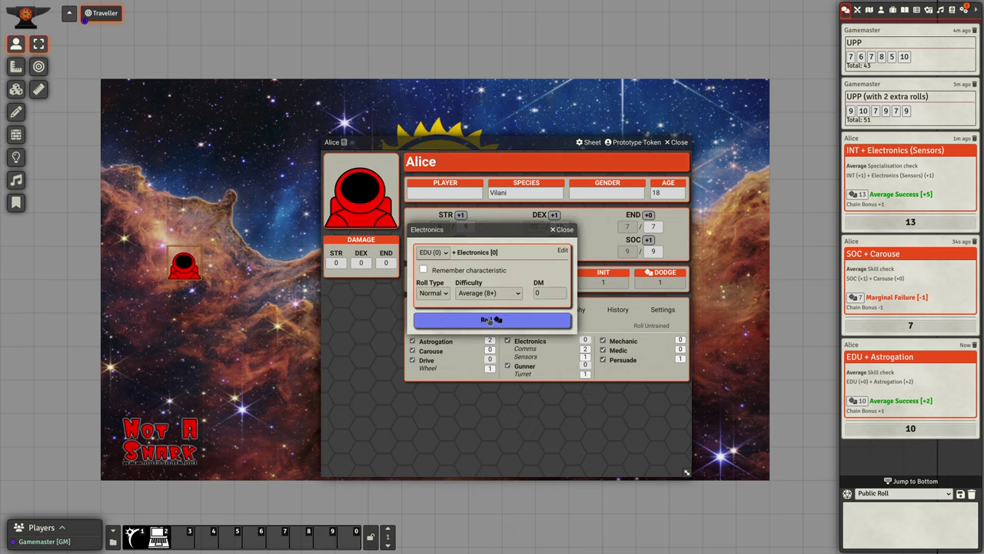
left_click(492, 320)
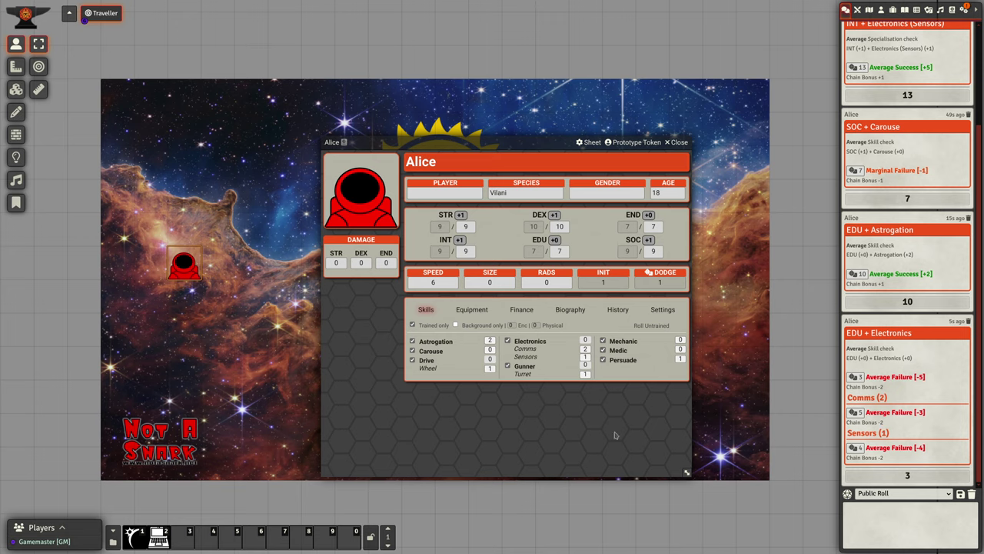
Step: Add the Pistol, Laser Rifle and Vacc Suit to the character's equipment
left_click(483, 316)
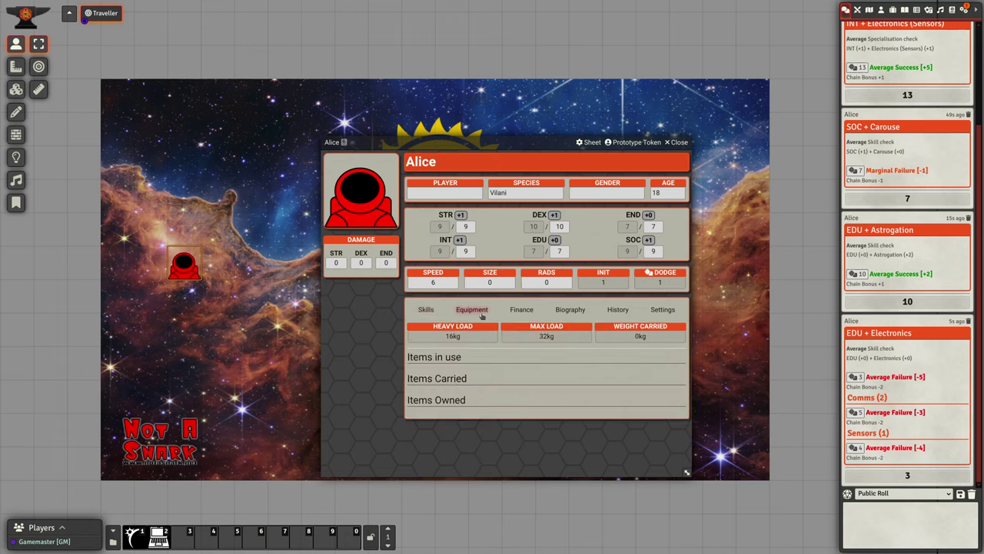
left_click(893, 10)
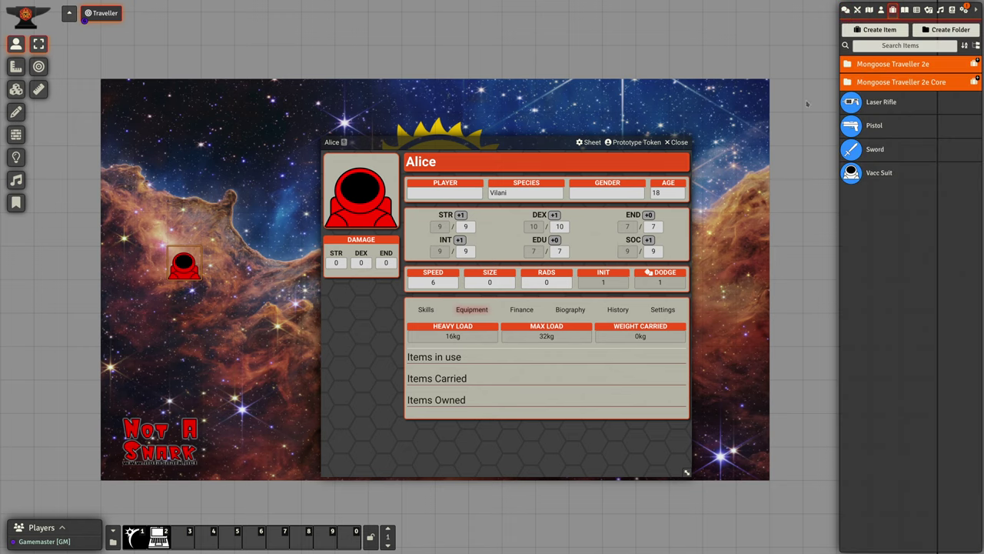
left_click_drag(866, 121, 512, 371)
left_click_drag(890, 102, 548, 376)
left_click_drag(879, 177, 559, 409)
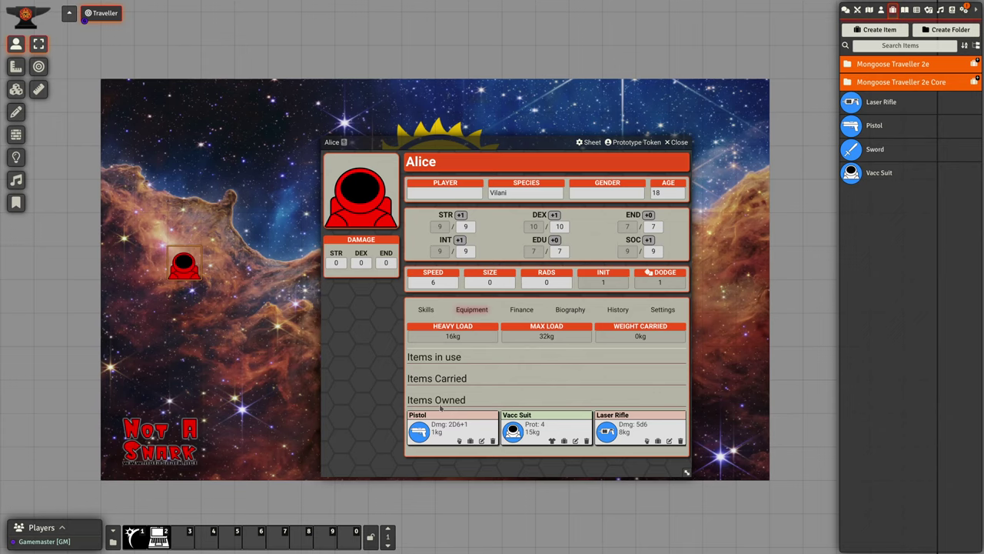
Step: Set the Pistol and Laser Rifle as carried and ready the Laser Rifle for use
left_click(469, 441)
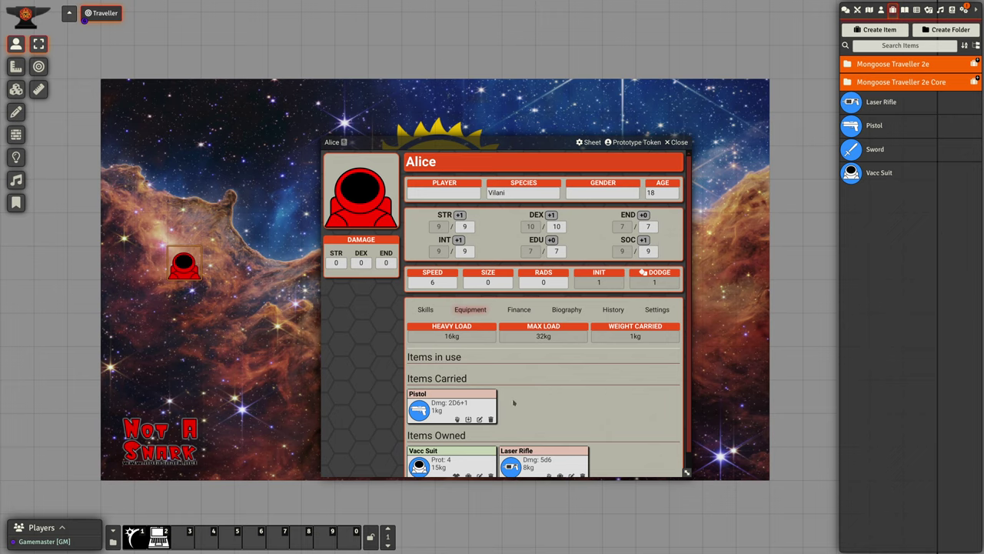
scroll(513, 401, "down", 1)
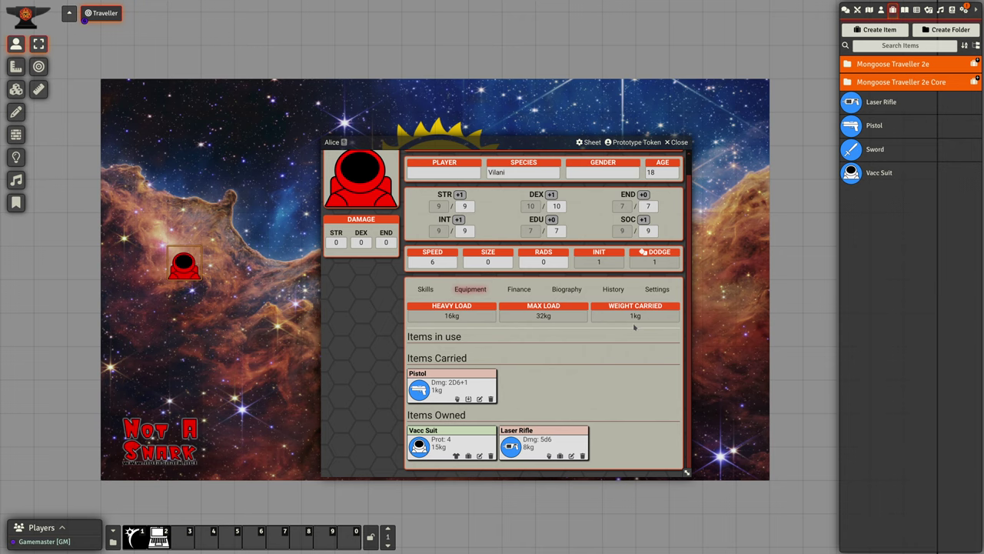
left_click(561, 456)
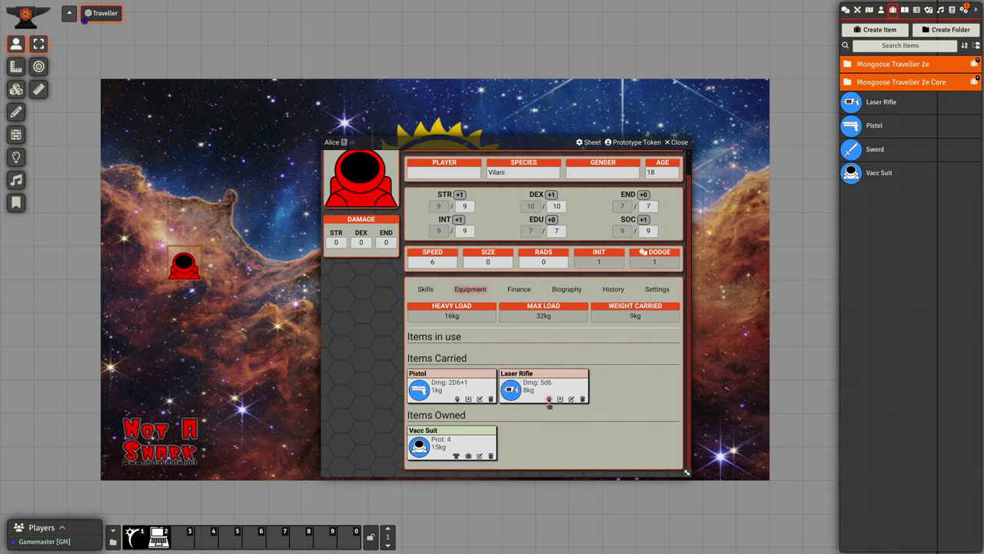
left_click(549, 399)
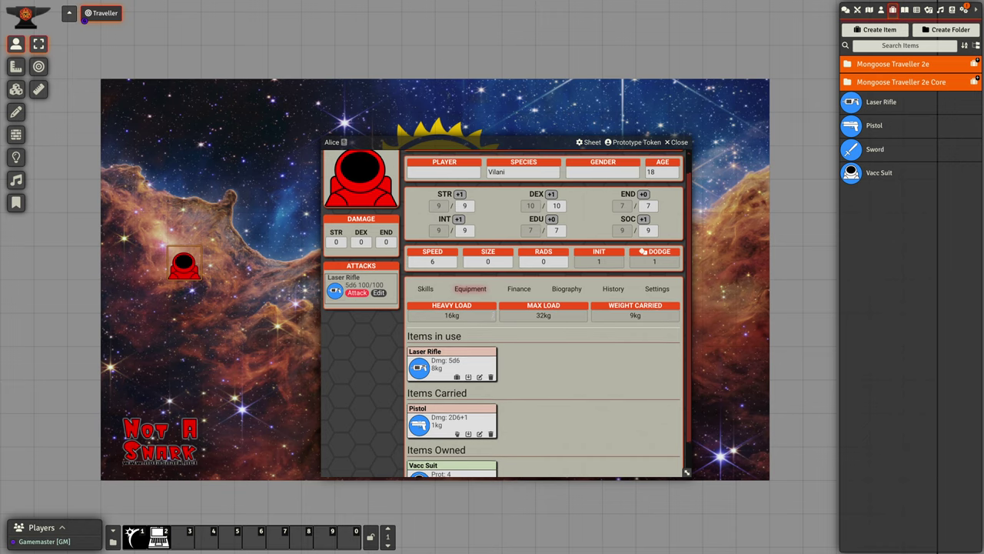
Step: Wear the Vacc Suit and check its effect on skill encumbrance and its required skill
scroll(485, 331, "down", 1)
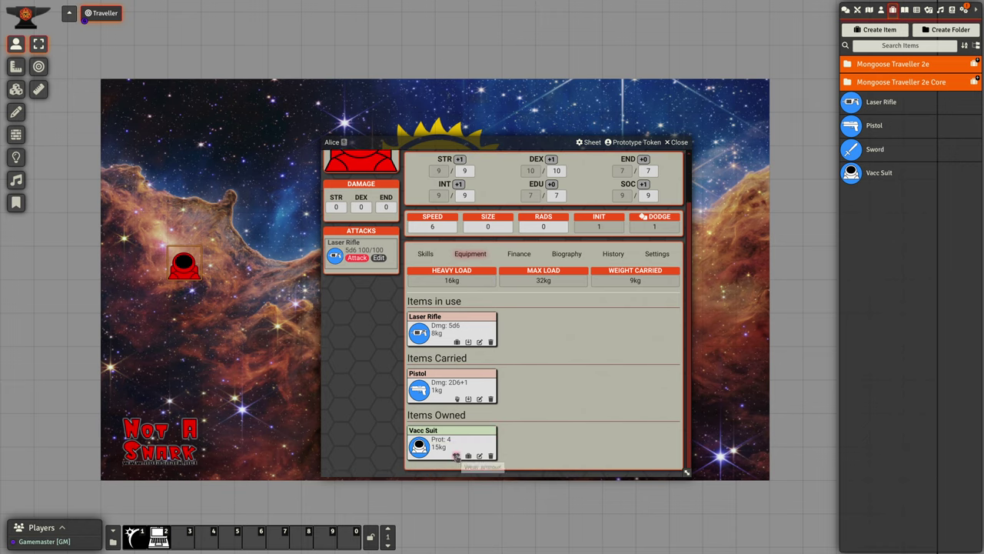
left_click(457, 456)
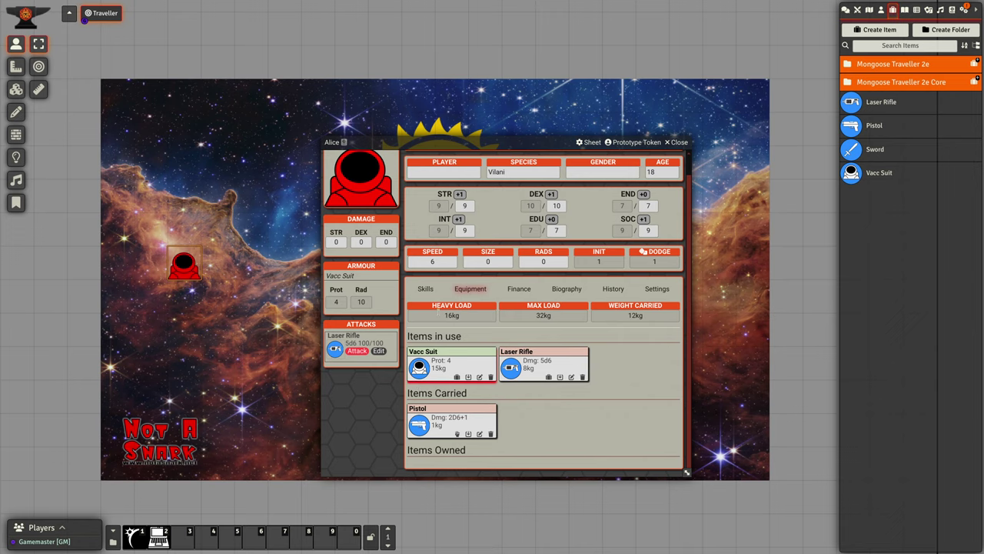
left_click(424, 289)
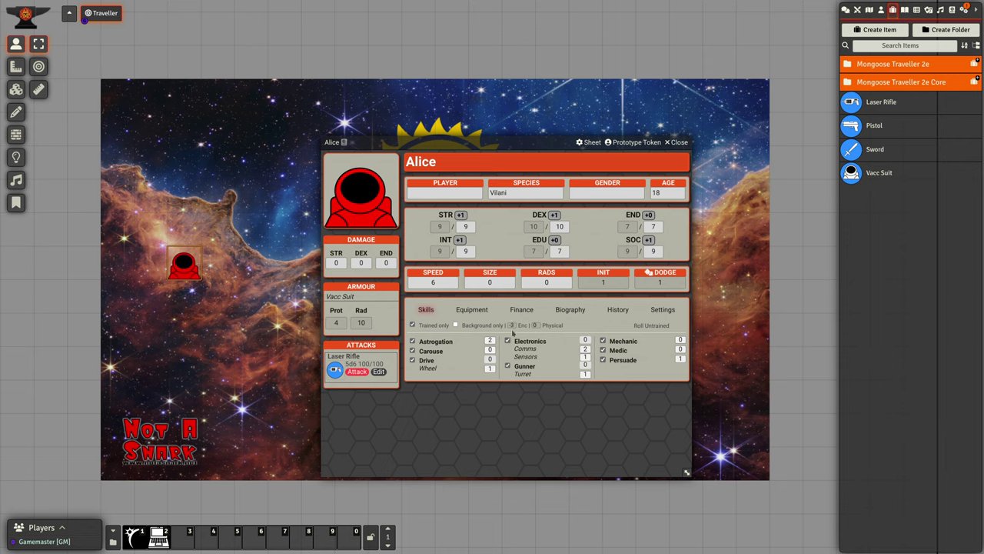
left_click(471, 310)
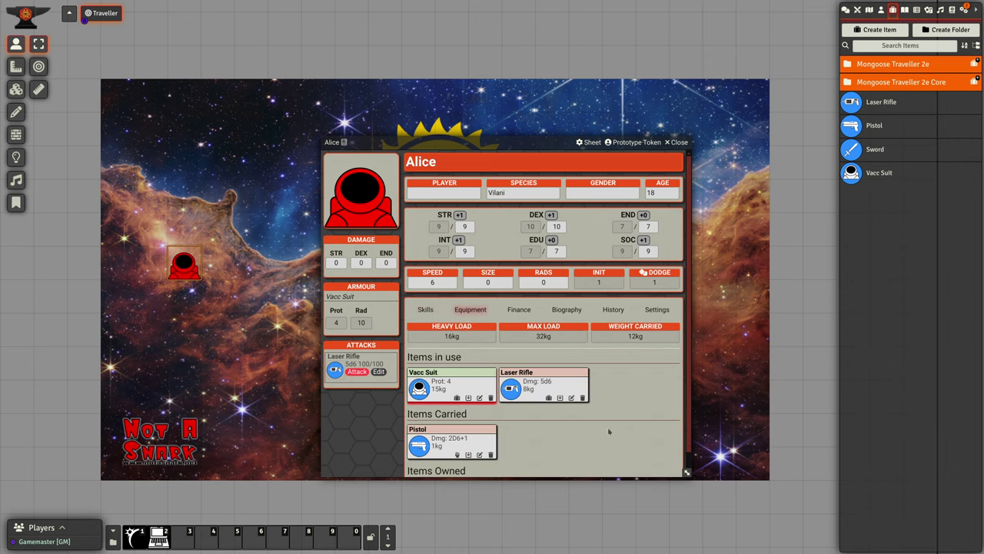
left_click(479, 397)
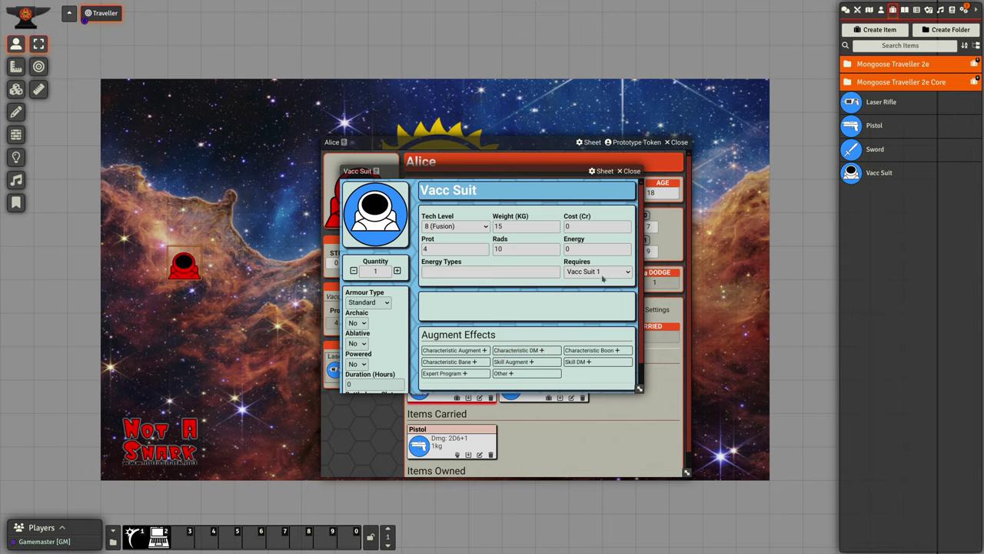
left_click(629, 170)
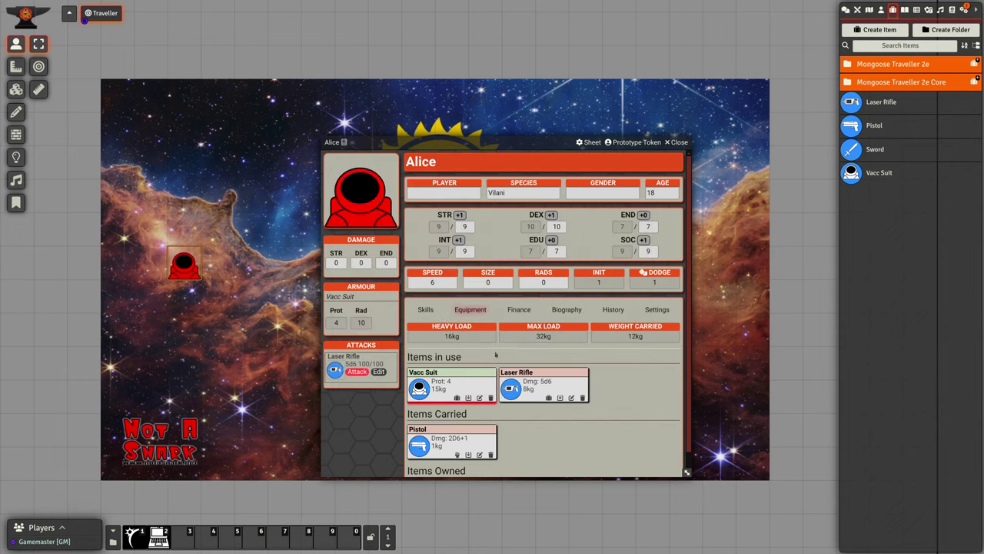
Step: Show untrained skills, train Vacc Suit at level 1, and check the character's equipment again
left_click(428, 310)
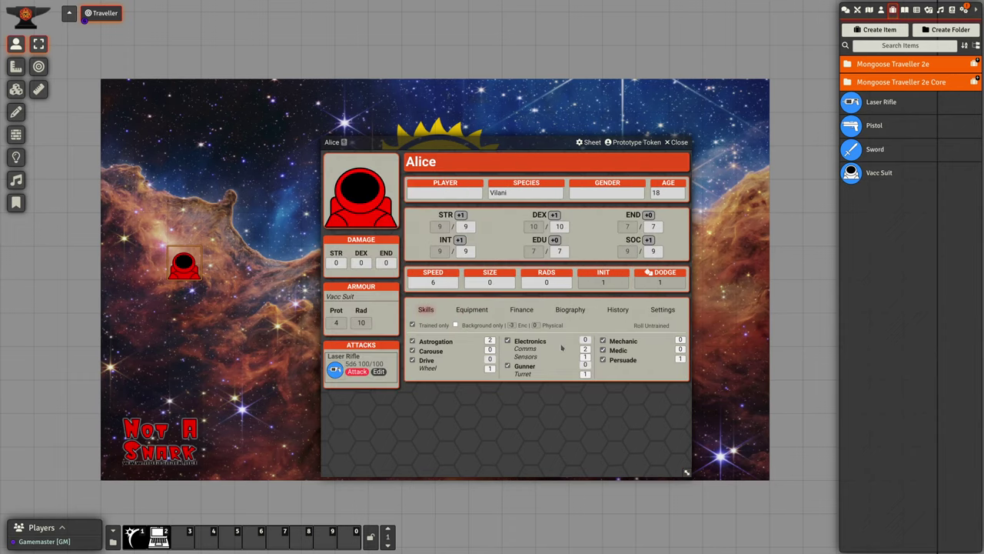
left_click(412, 324)
scroll(555, 340, "down", 1)
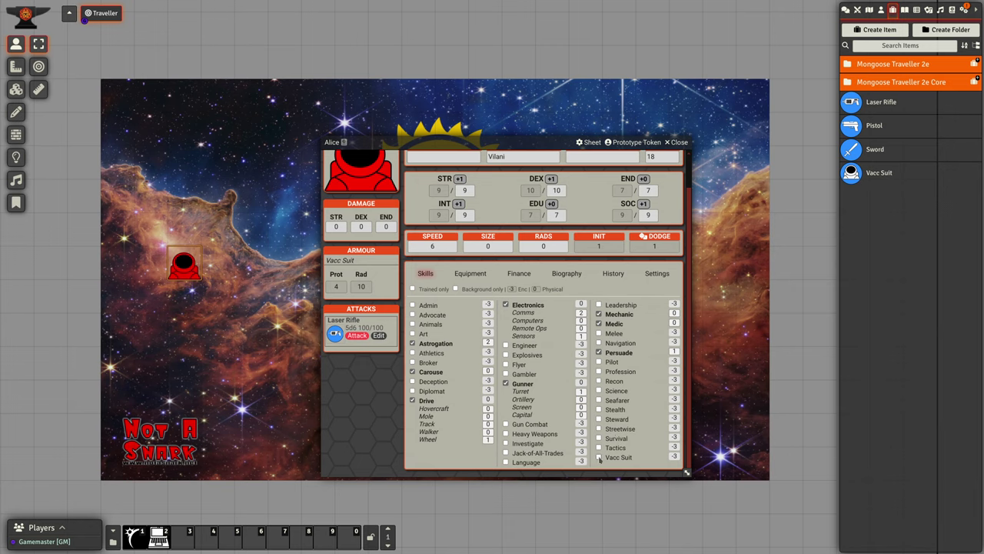
left_click(599, 458)
left_click(674, 456)
type("1")
key("Return")
left_click(470, 273)
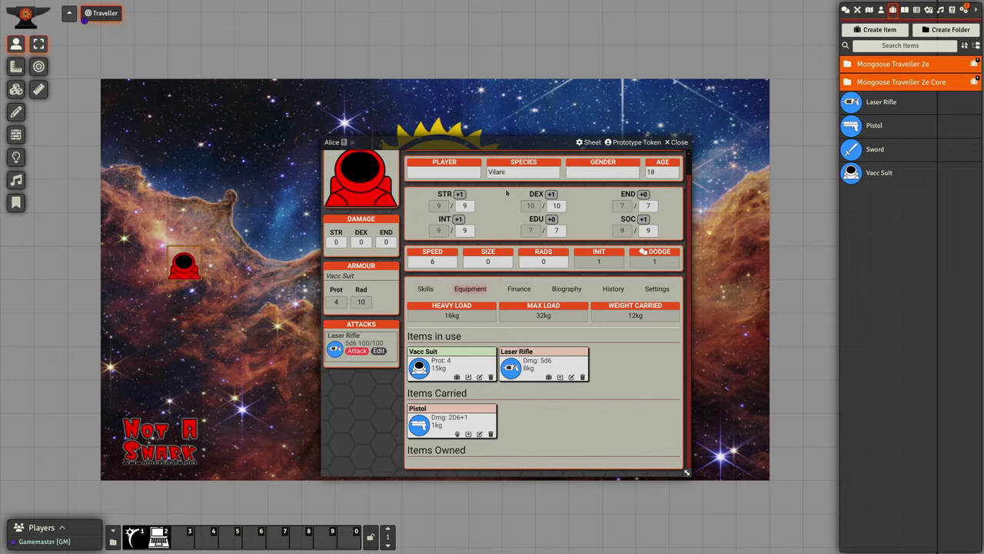
Step: Move the character sheet higher on the scene and set the character's cash to 2000 Cr
left_click_drag(492, 143, 445, 91)
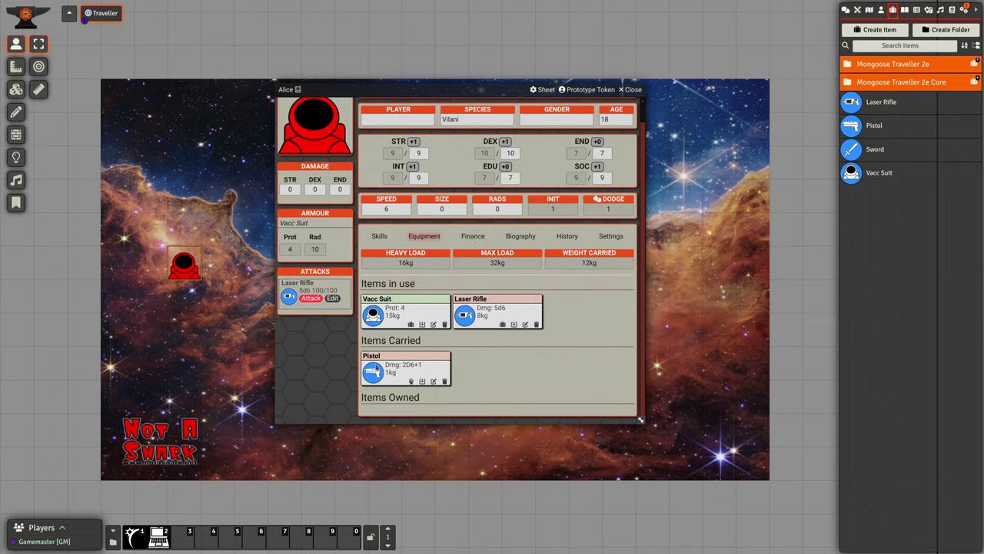
left_click(473, 239)
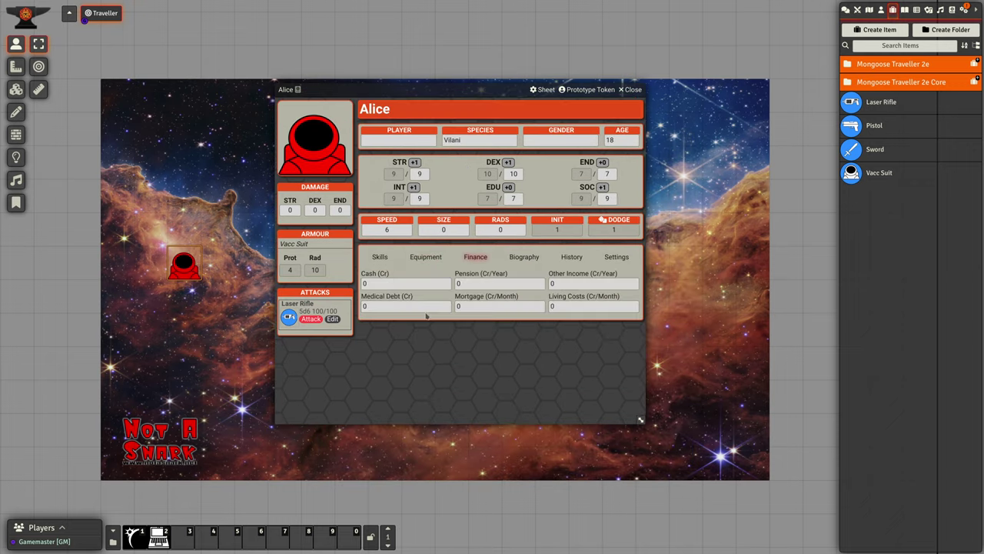
left_click(364, 284)
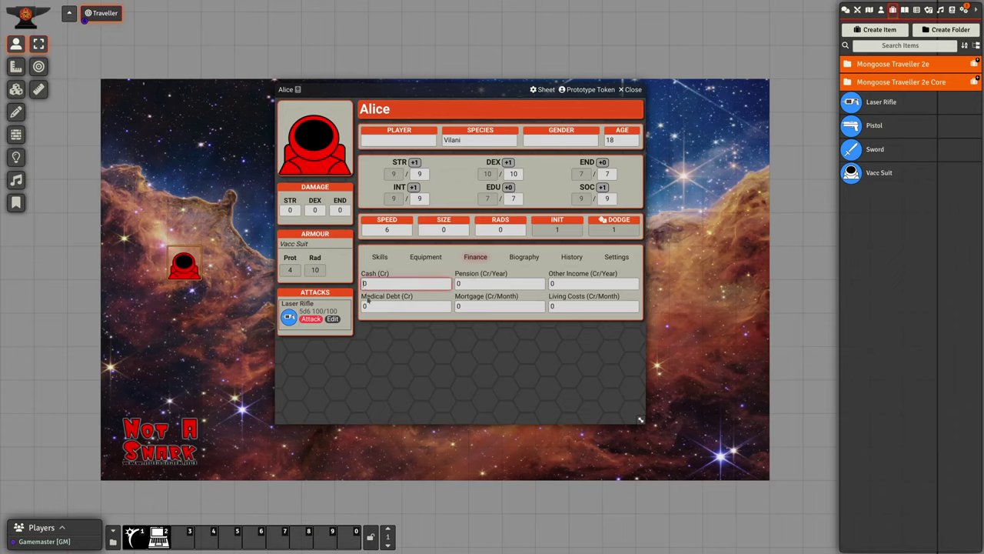
type("2000")
left_click(398, 299)
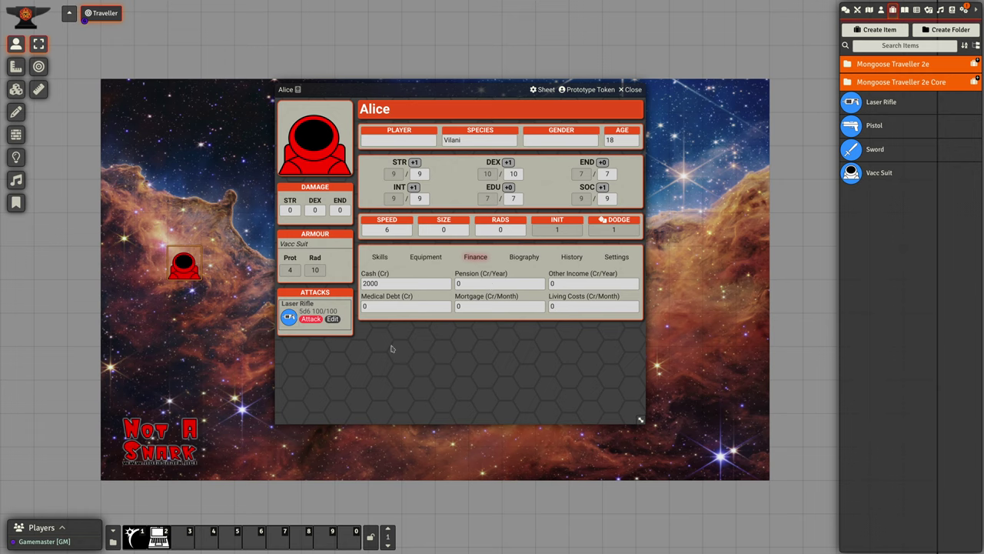
Step: Write and save a two-sentence biography giving the character's name and saying whom she likes to talk to
left_click(523, 257)
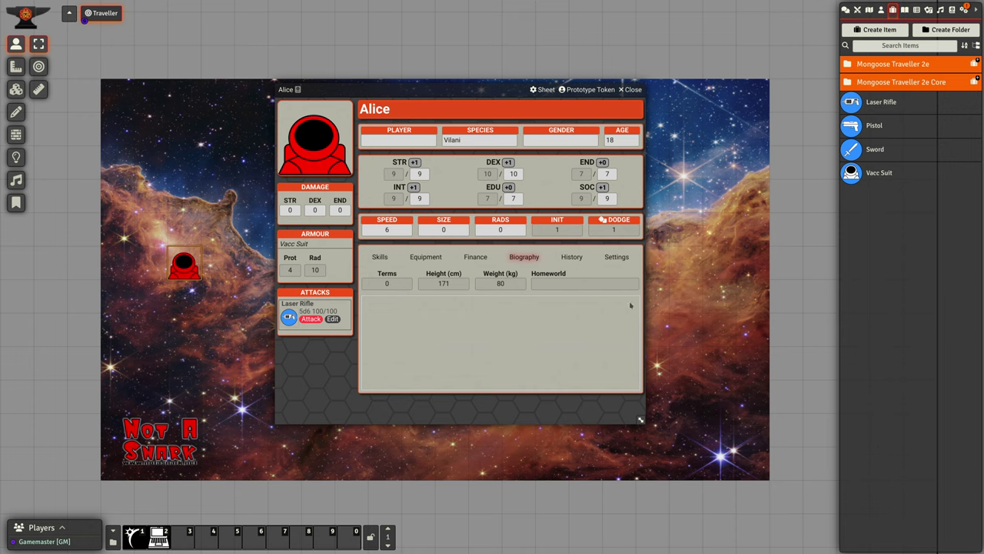
left_click(630, 303)
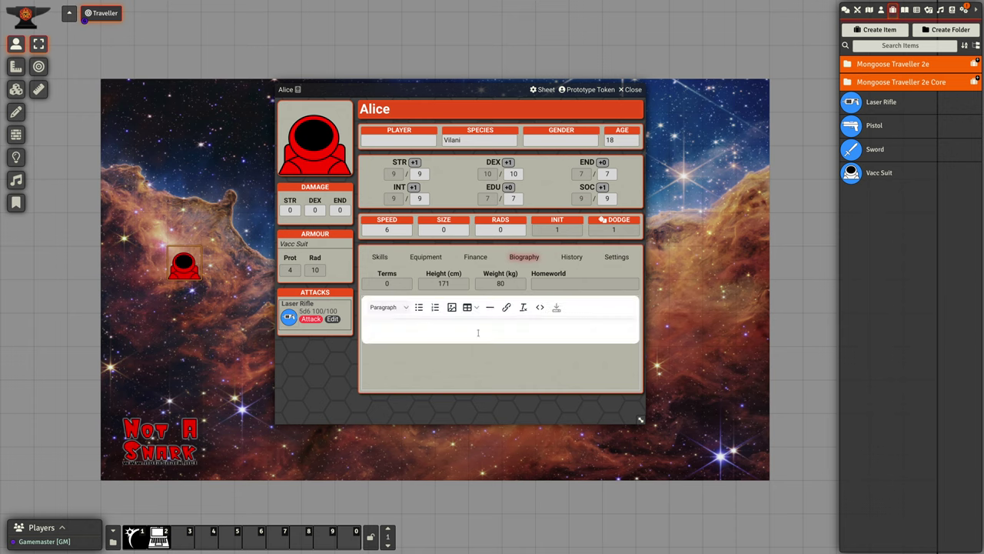
type("This is Alice. She likes to talk to Bob.")
left_click(557, 307)
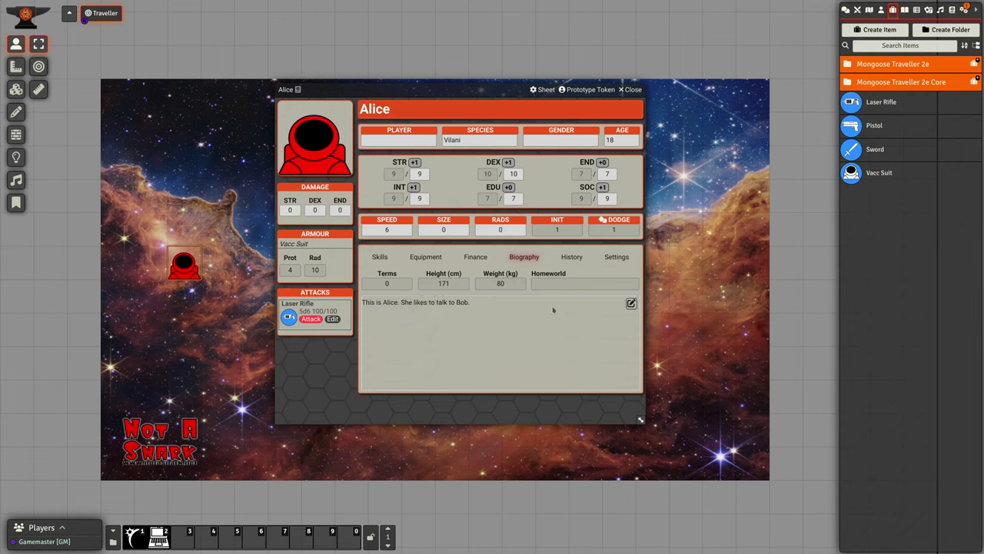
Step: Show the character's history and add a first career term
left_click(571, 257)
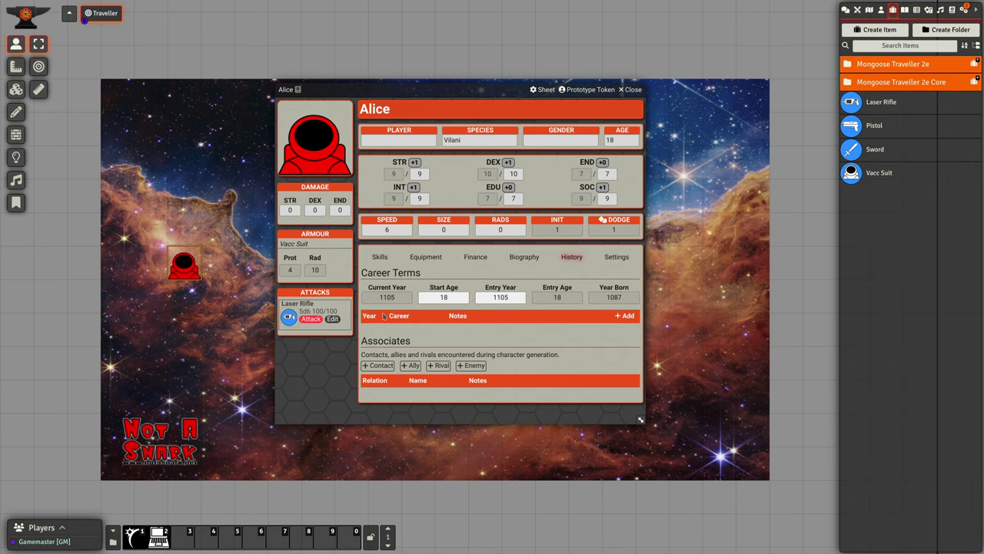
left_click(501, 297)
left_click(624, 316)
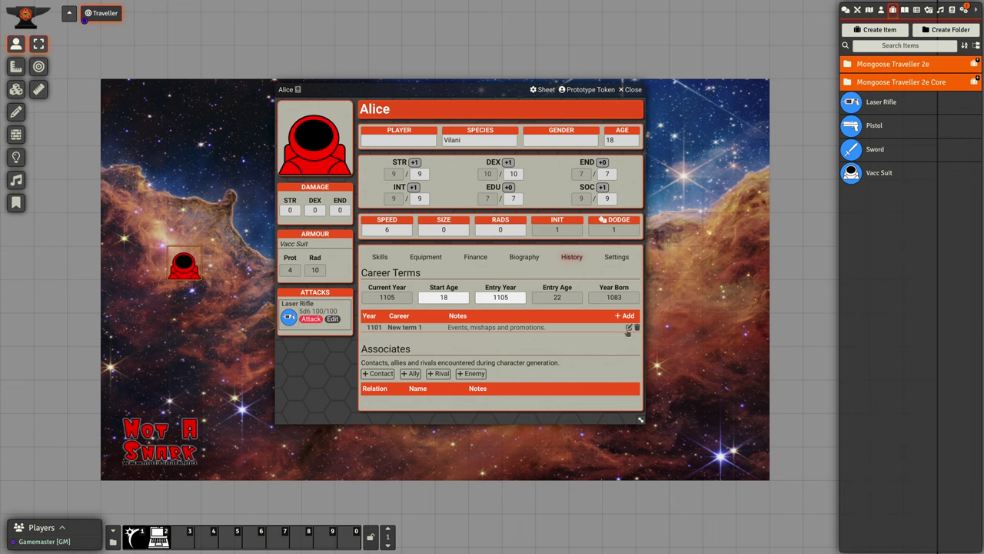
Step: Rename the new career term Citizen and set its assignment to Worker
left_click(628, 327)
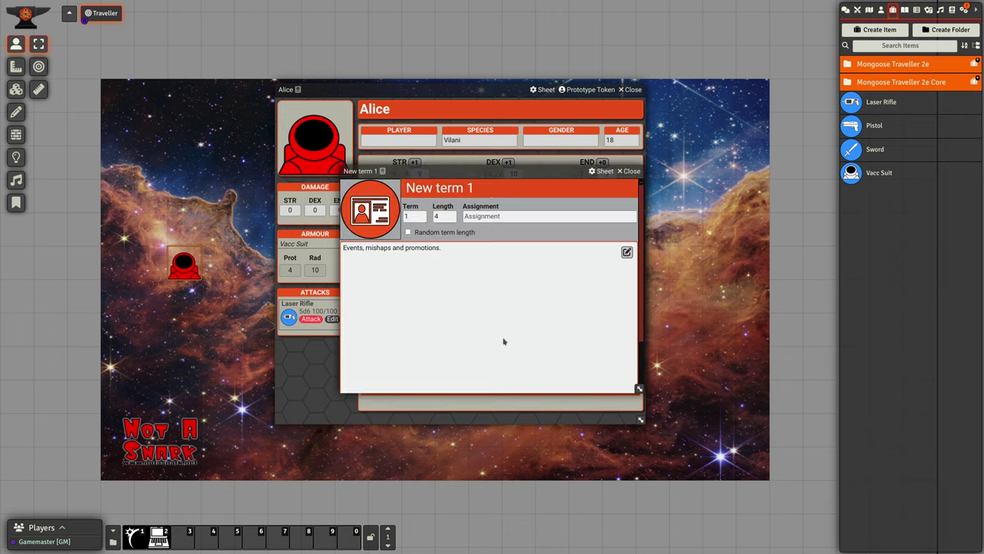
triple_click(493, 183)
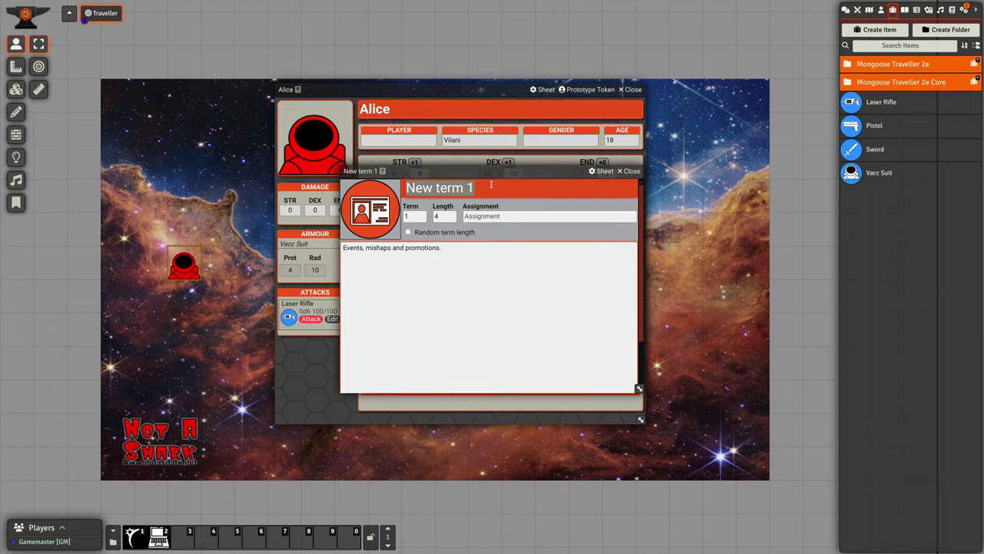
type("Citizen")
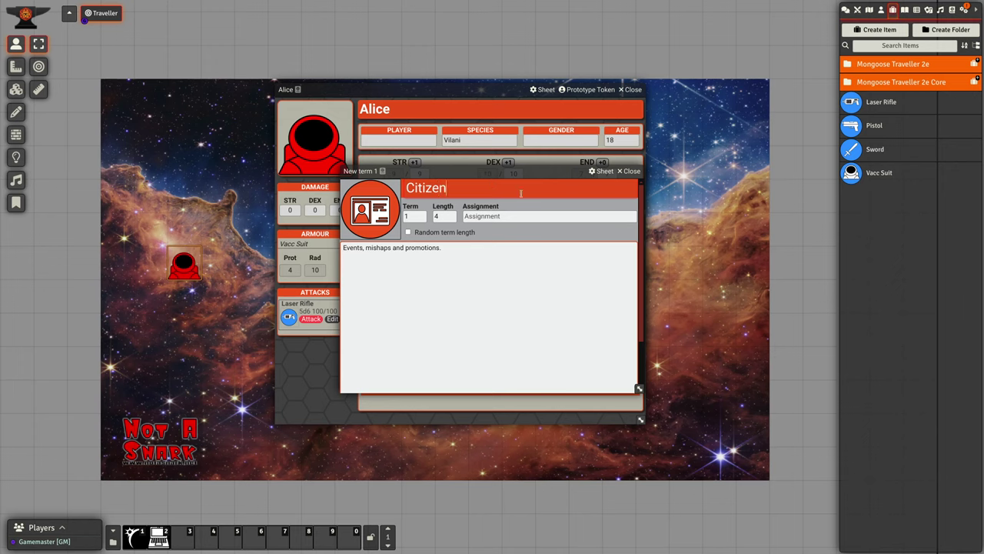
left_click(513, 216)
type("Worker")
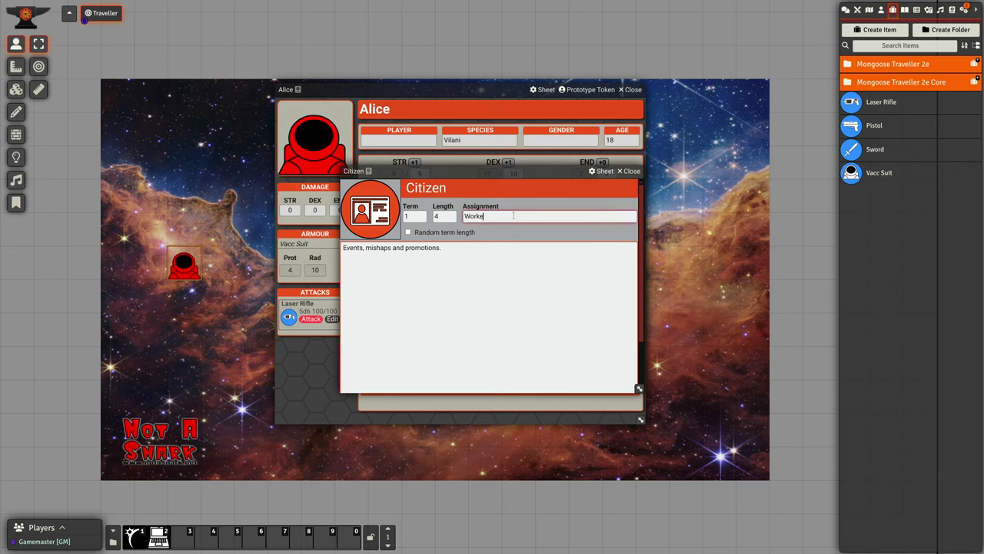
left_click(473, 283)
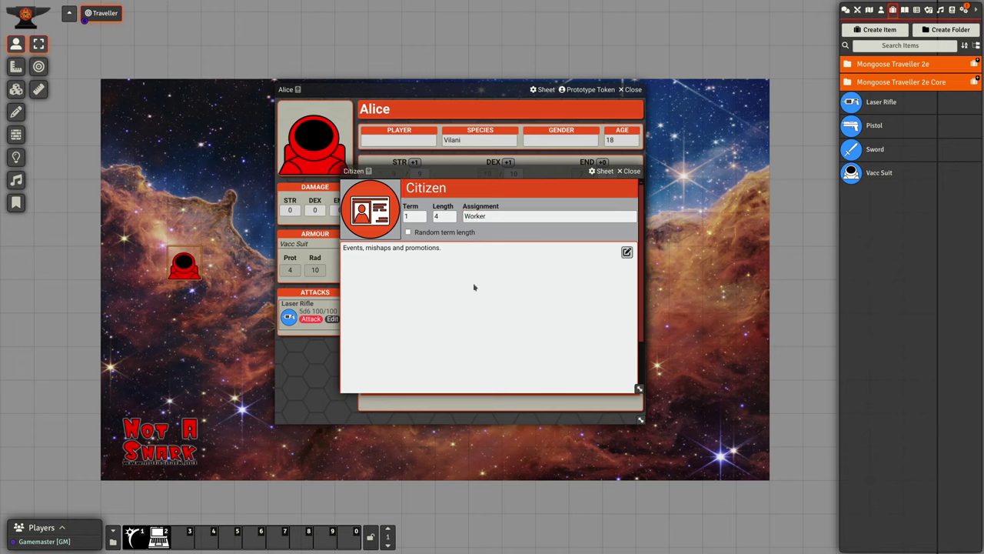
left_click(631, 171)
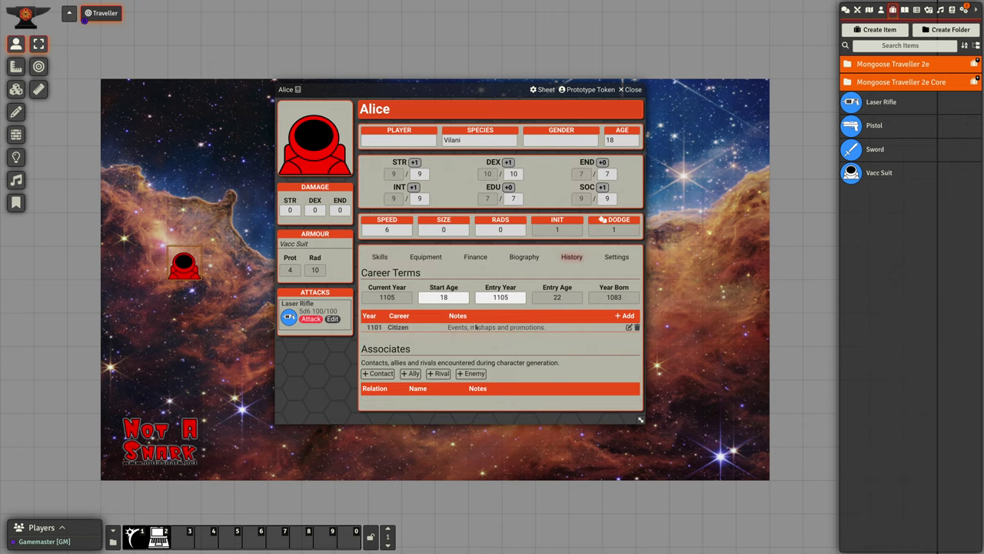
Step: Add two more career terms to the character's history
left_click(623, 316)
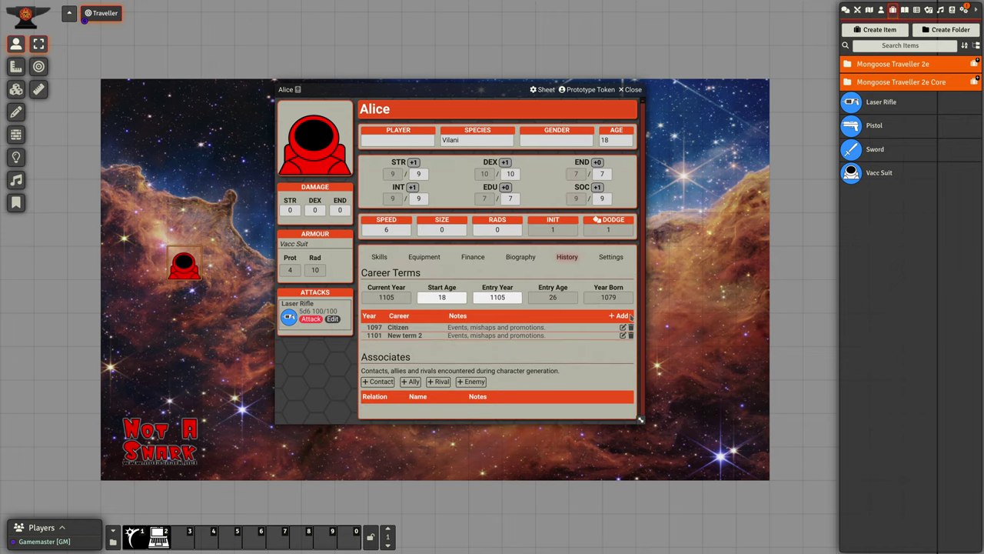
left_click(620, 316)
Step: Add a contact, a rival and an enemy to the character's associates
scroll(536, 319, "down", 1)
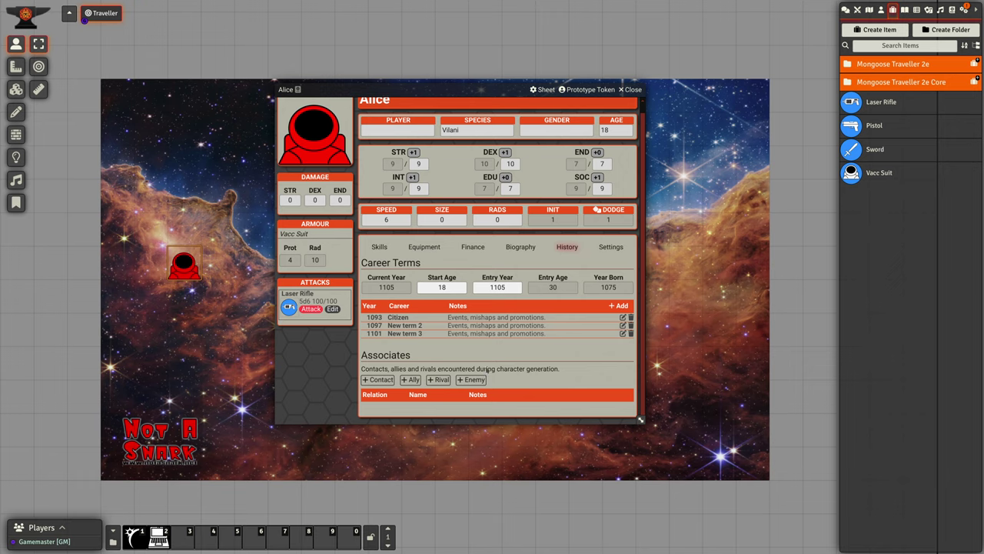
left_click(380, 380)
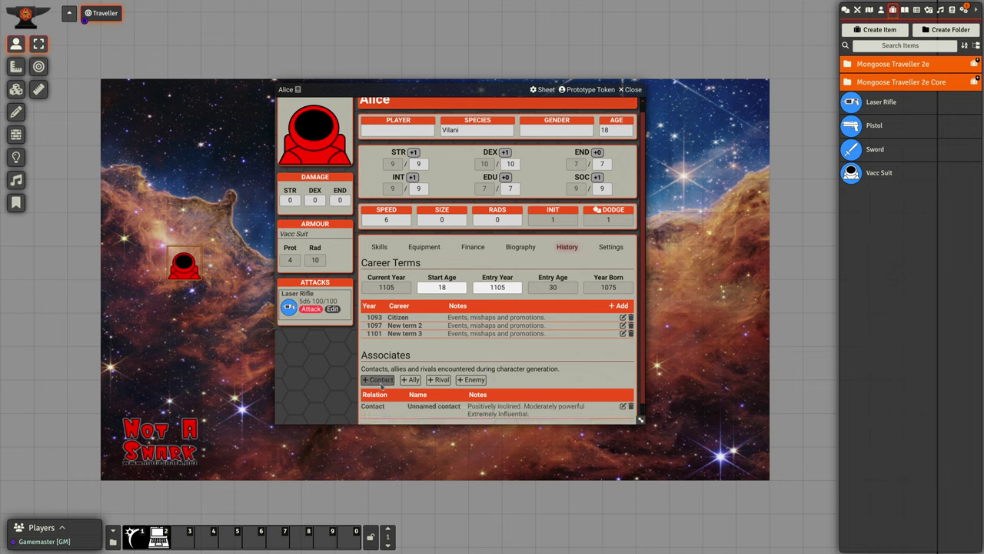
scroll(435, 387, "down", 1)
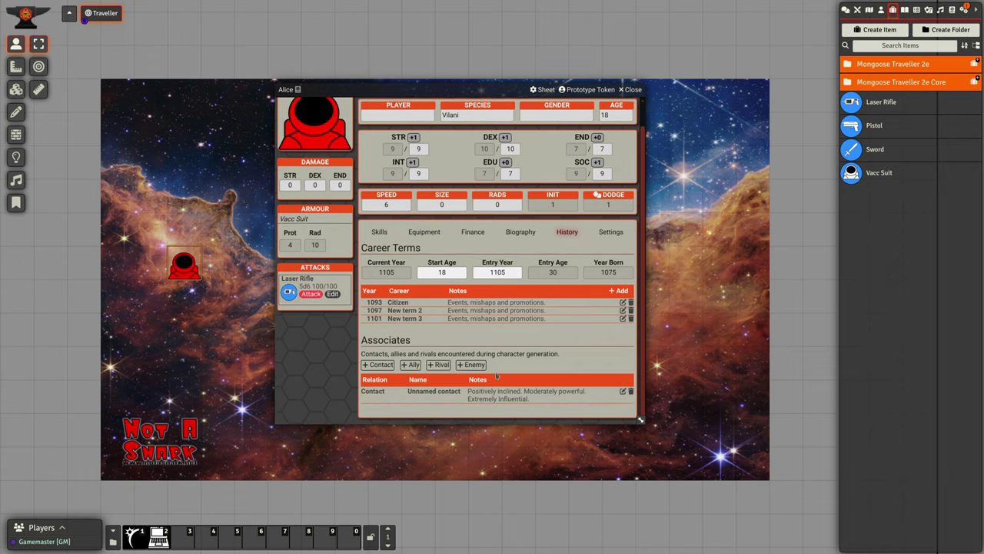
left_click(438, 364)
left_click(471, 364)
scroll(481, 365, "down", 1)
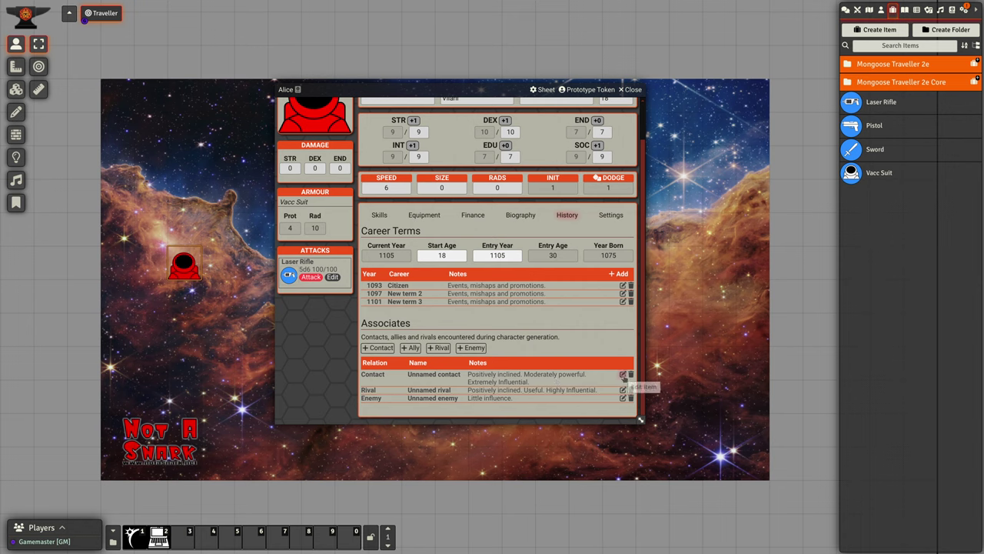
Step: Set the unnamed contact's affinity to Loyal friend, change its relationship to Rival, and randomise its affinity, enmity, power and influence
left_click(623, 374)
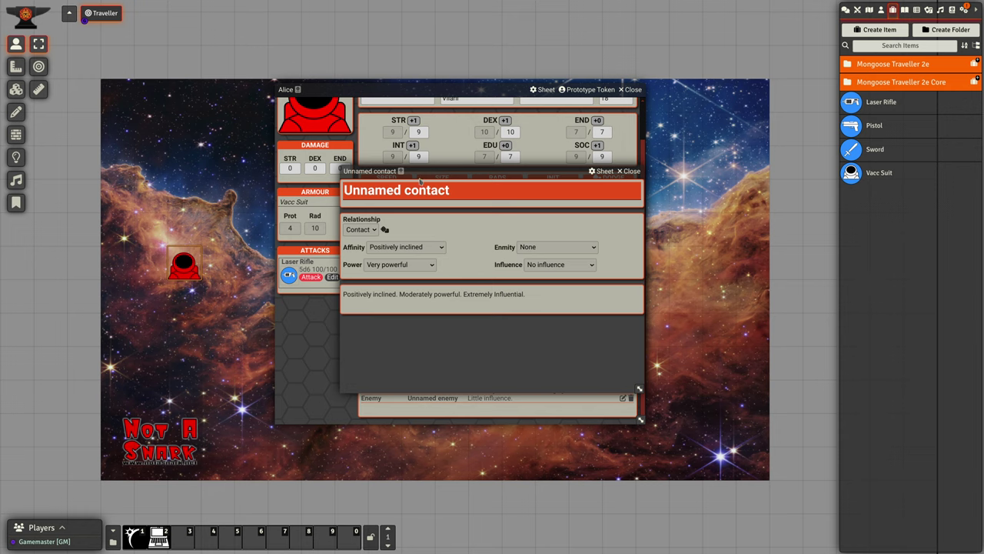
left_click(423, 247)
left_click(409, 293)
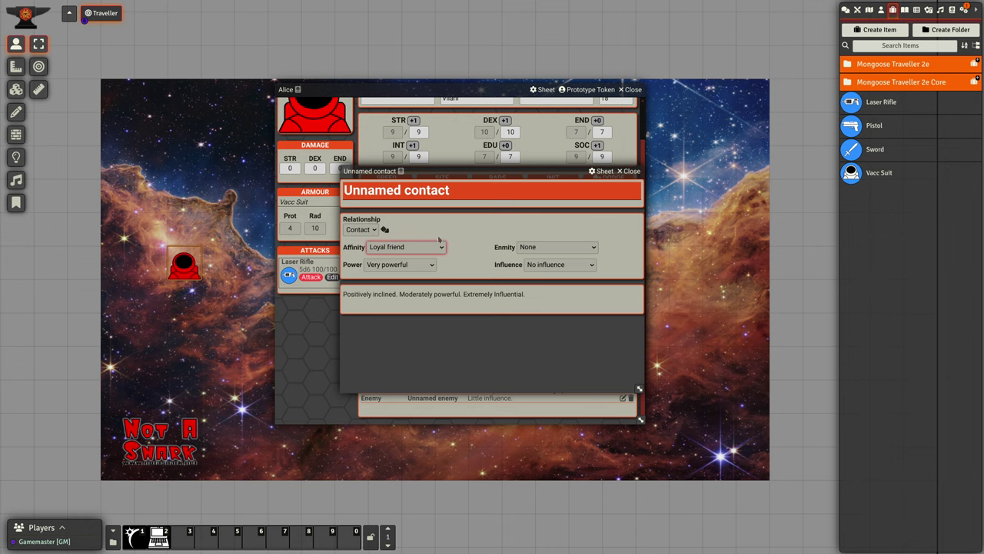
left_click(529, 248)
left_click(541, 266)
left_click(362, 229)
left_click(359, 257)
left_click(385, 230)
mouse_move(546, 305)
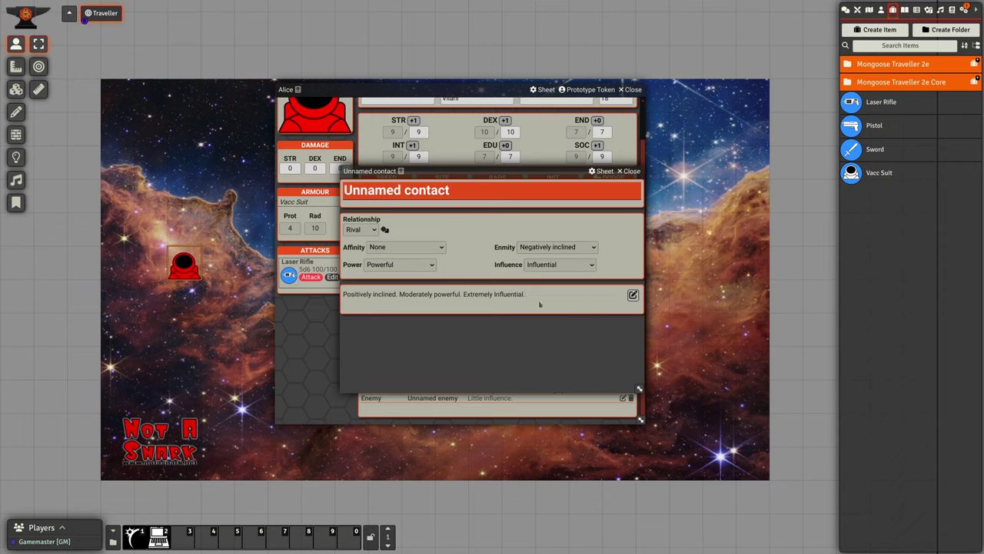
left_click(630, 171)
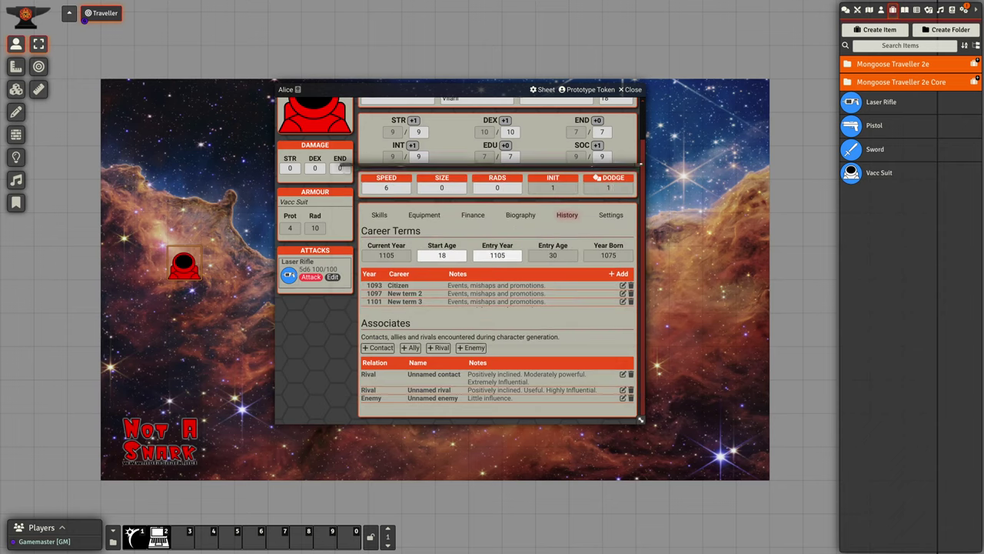
Step: Move the Traveller's character sheet higher on the scene and close it
scroll(494, 302, "up", 1)
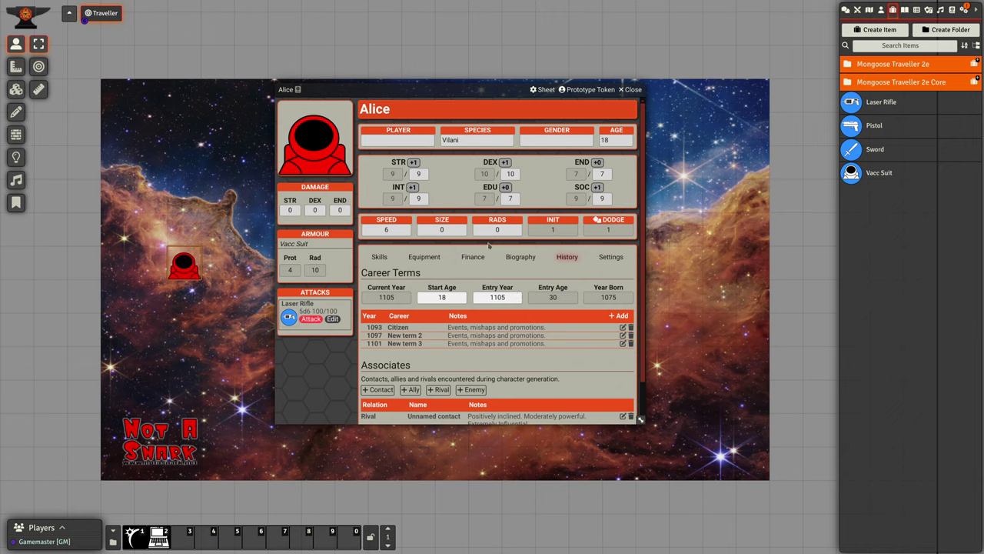
left_click_drag(490, 90, 439, 74)
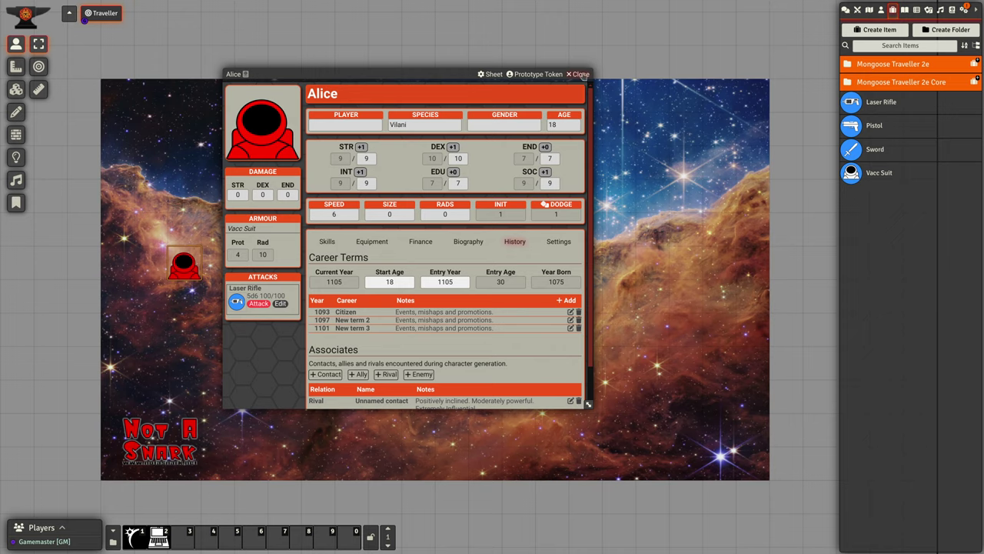
left_click(578, 74)
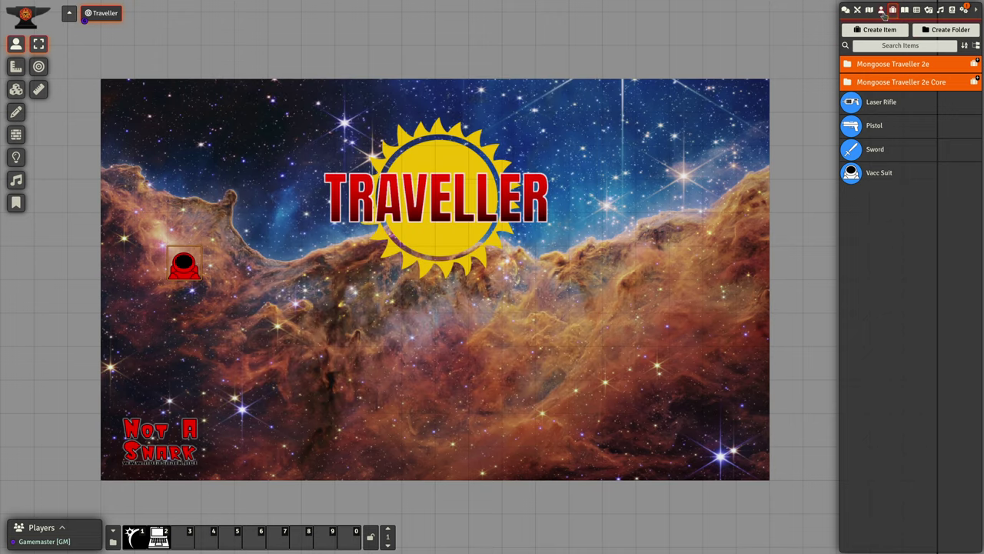
Step: Create a new actor of type NPC and enter the character's name
left_click(882, 11)
left_click(881, 31)
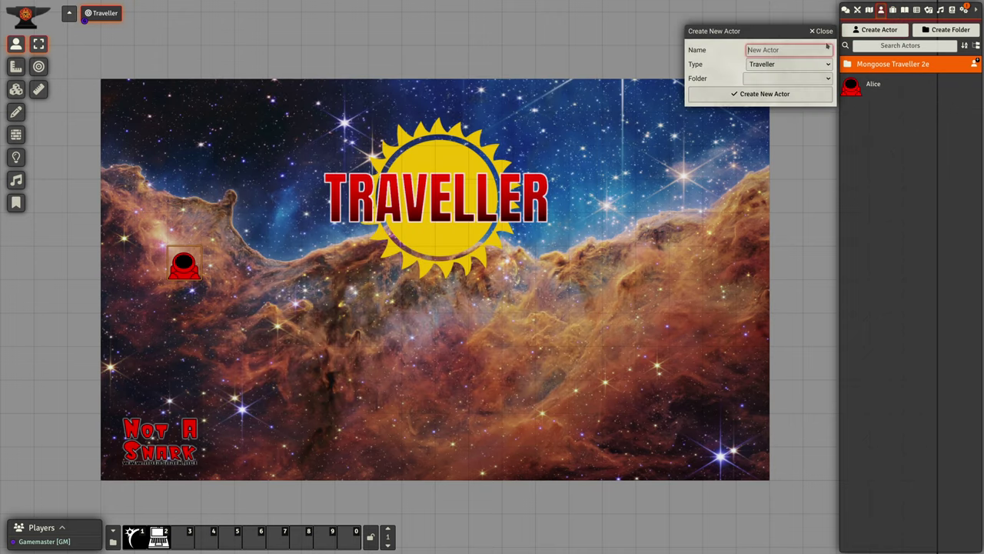
left_click(792, 69)
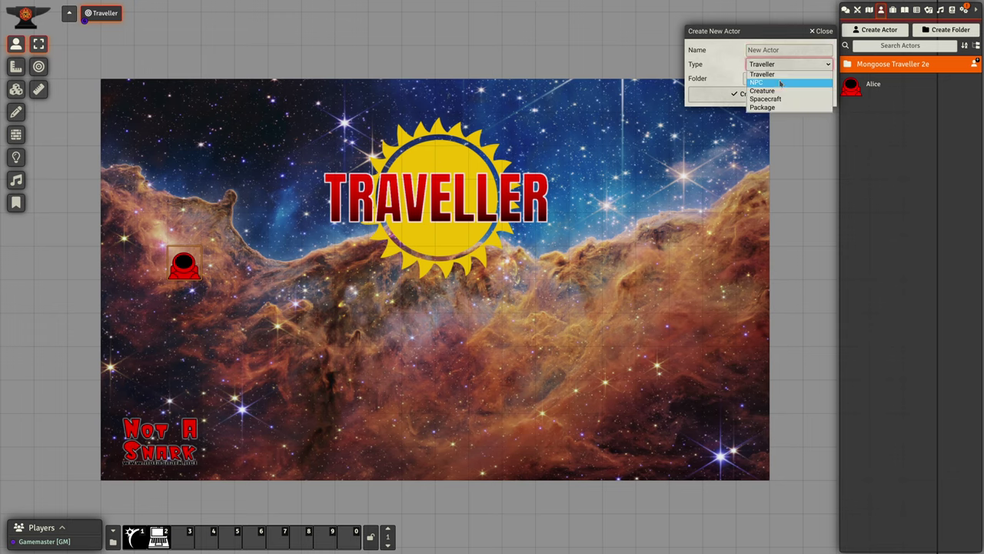
left_click(782, 79)
left_click(774, 50)
type("Bob")
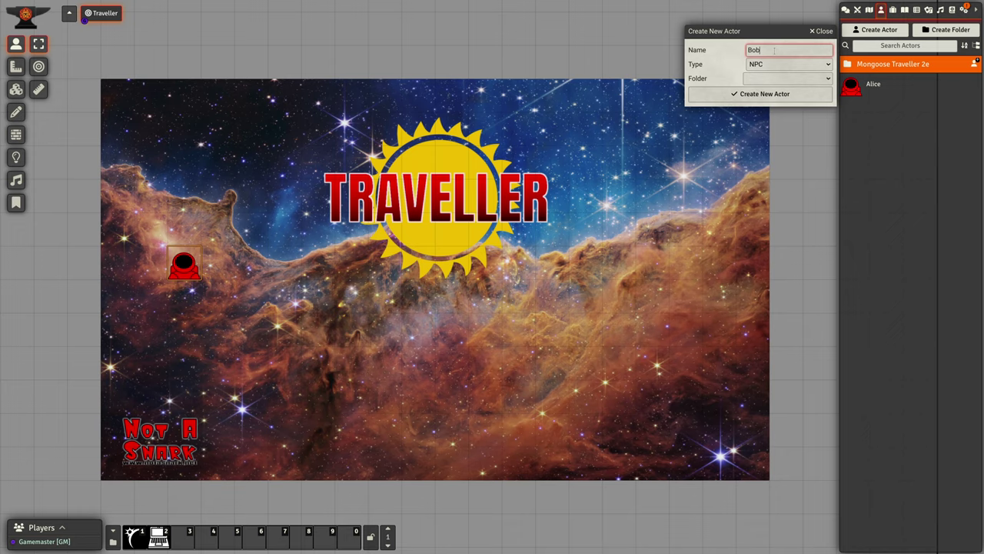
left_click(762, 95)
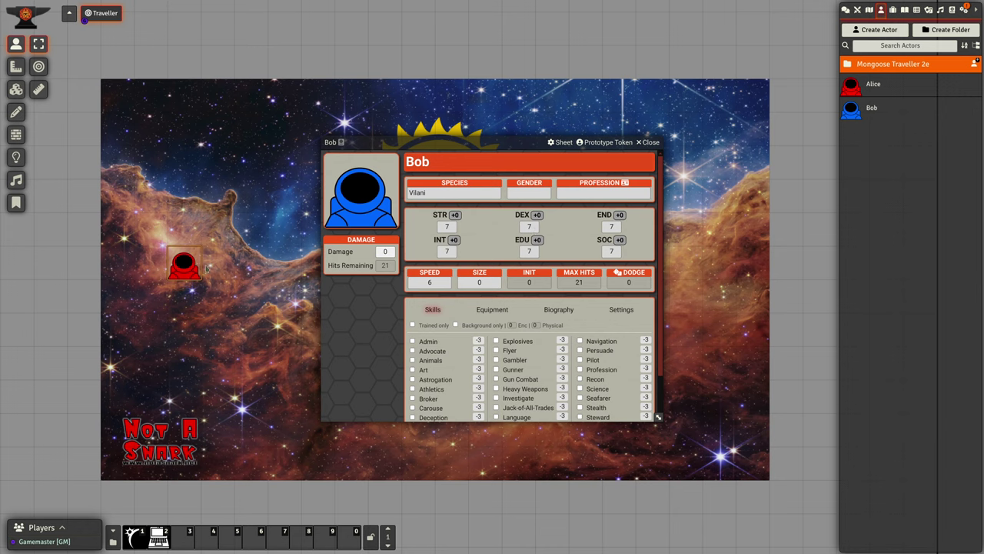
Step: Open the Traveller token's sheet and arrange it beside the NPC's sheet for comparison
double_click(193, 274)
left_click_drag(475, 146, 263, 154)
left_click_drag(518, 129, 660, 95)
Step: Set the Traveller's STR damage to 4 and the NPC's damage to 5
left_click(159, 268)
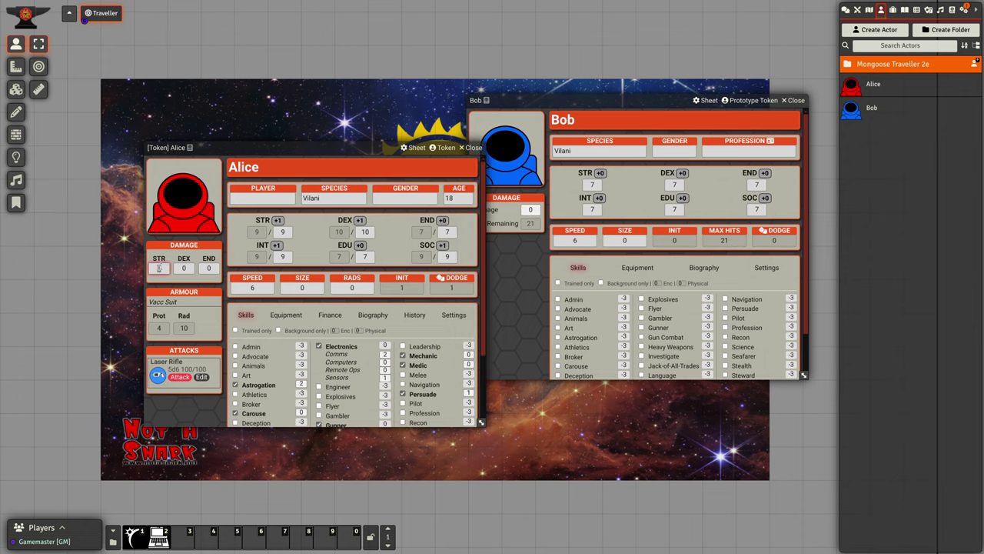
type("4")
left_click(179, 283)
left_click(550, 209)
left_click(530, 209)
type("5")
key("Return")
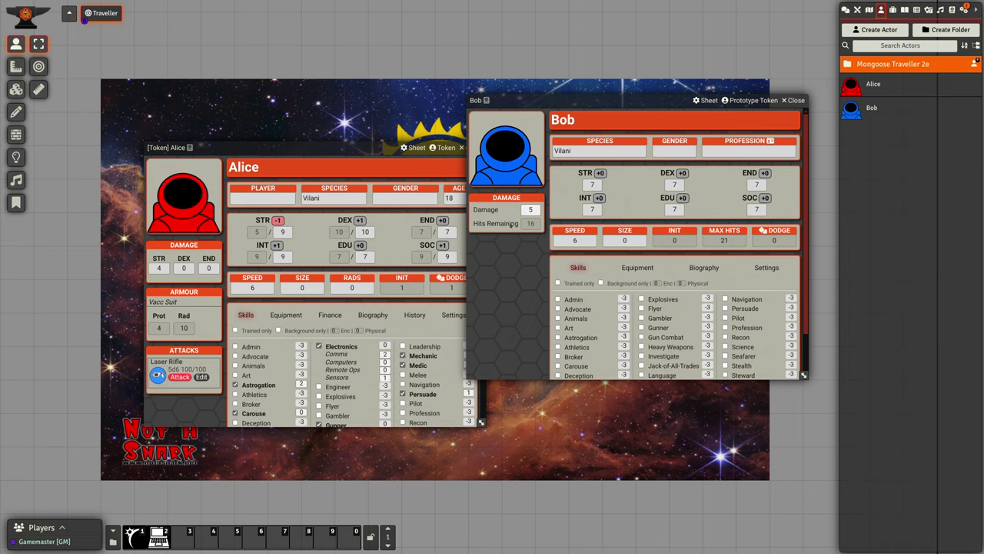
Step: Move the NPC's sheet over the Traveller's and set its characteristics layout to 6 columns
left_click_drag(654, 104, 582, 124)
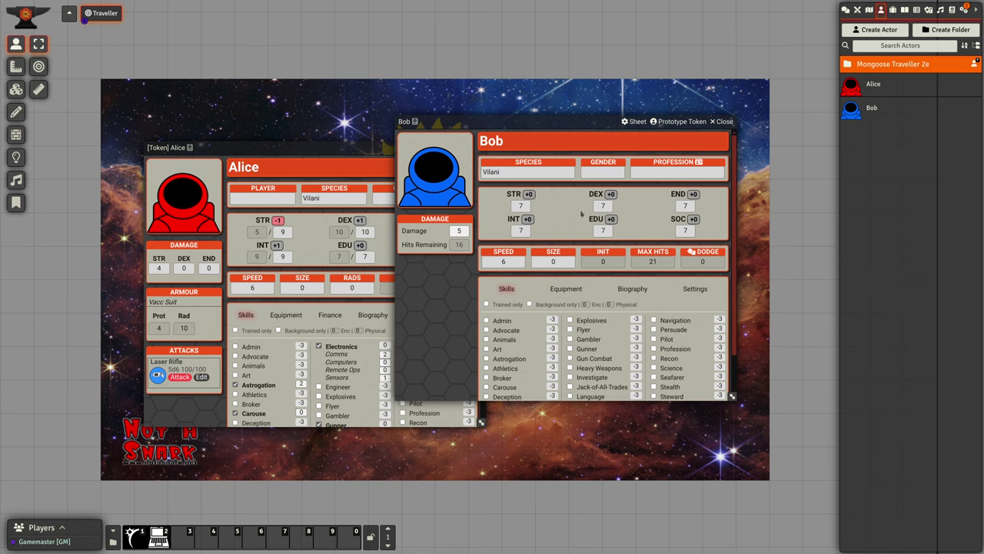
left_click(695, 291)
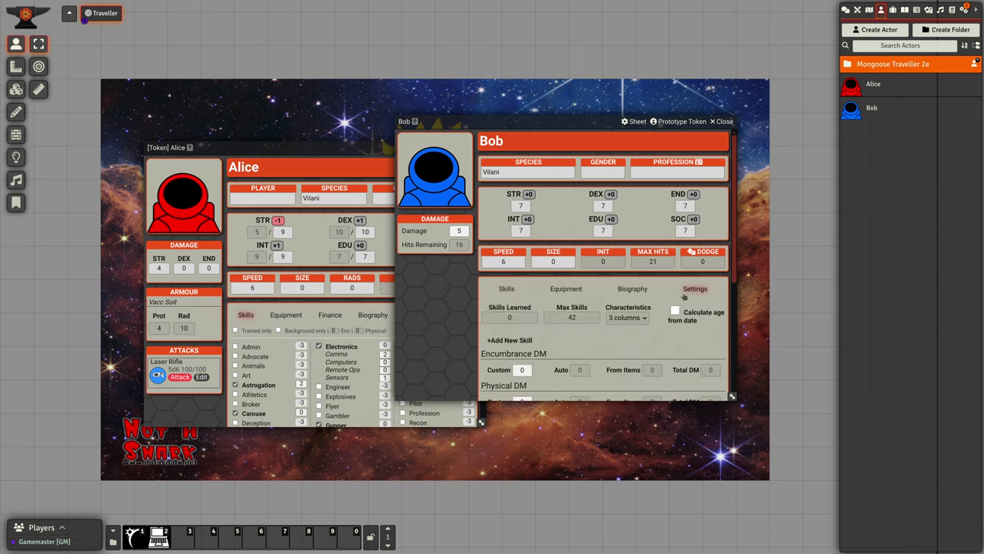
left_click(628, 318)
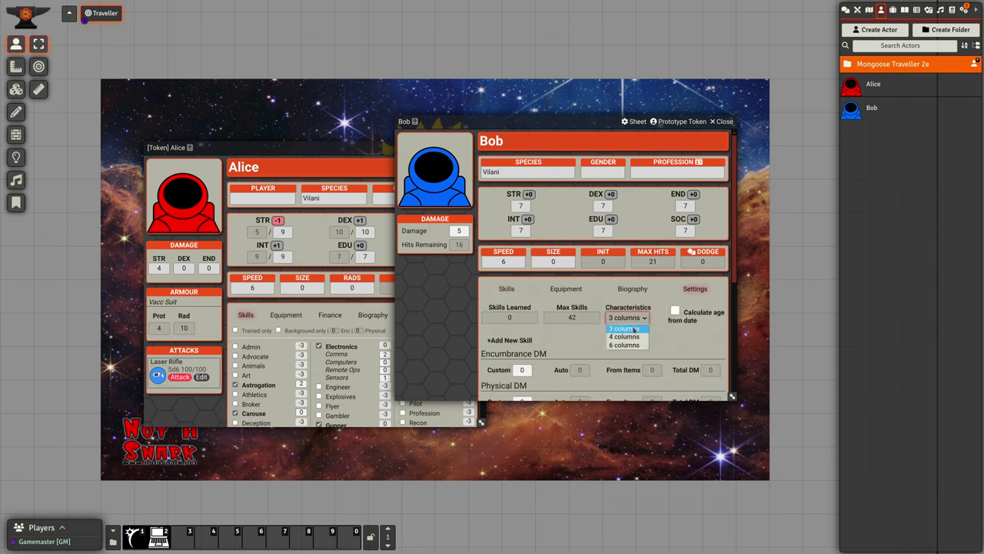
left_click(630, 346)
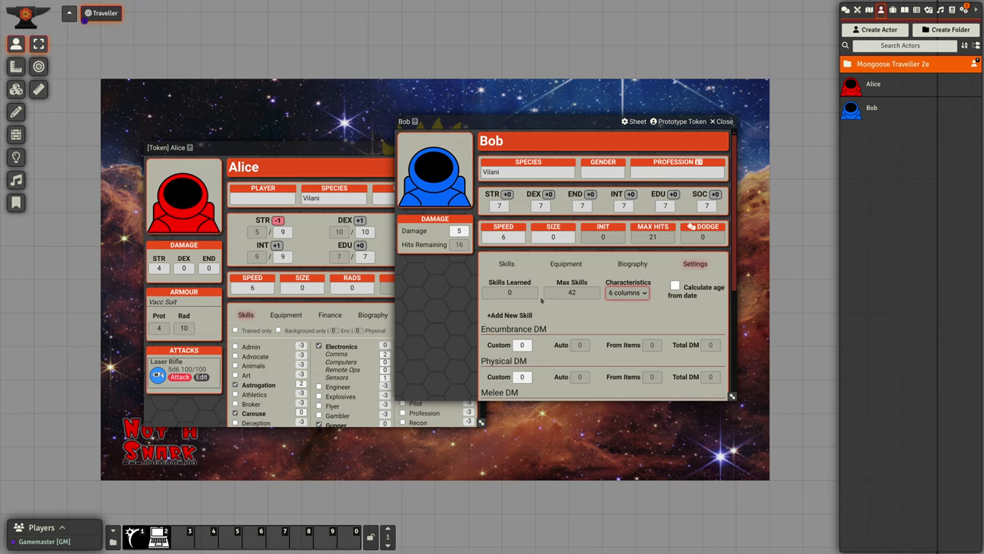
Step: Train the NPC in Explosives and Science, with Cosmology at level 2 and Astronomy at level 3
left_click(506, 263)
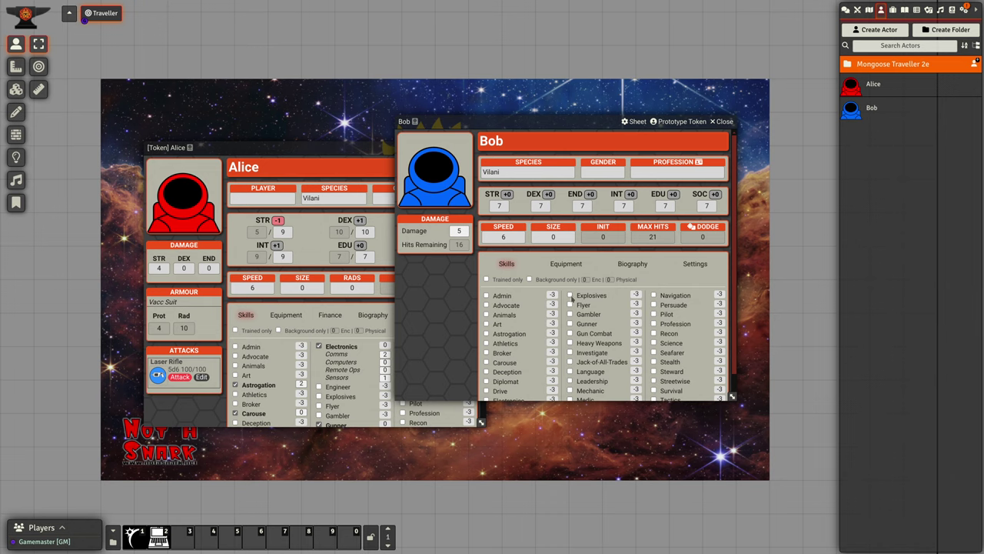
left_click(570, 296)
left_click(654, 343)
left_click(719, 334)
type("2")
left_click(719, 310)
Step: Train the NPC in Astrogation and Melee
left_click(482, 336)
left_click(486, 335)
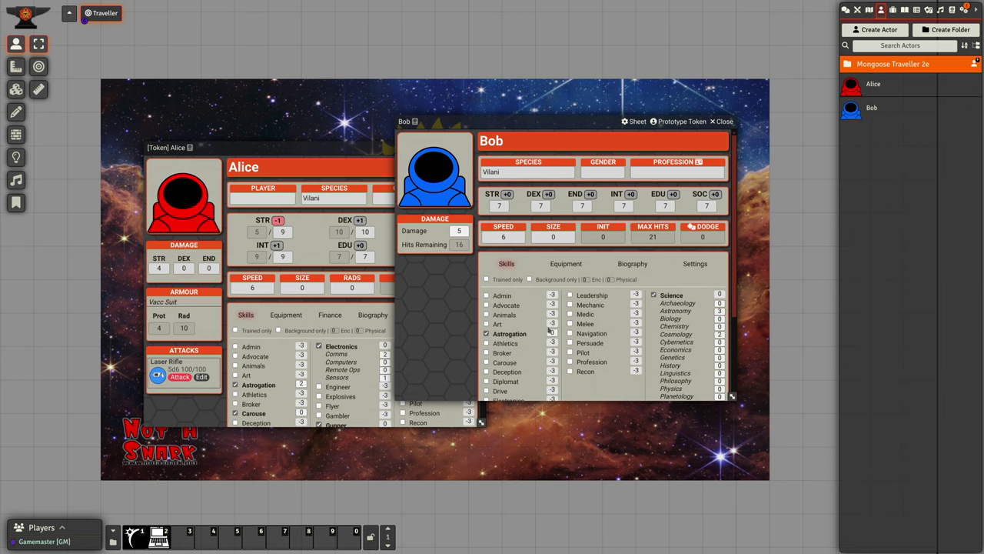
left_click(570, 324)
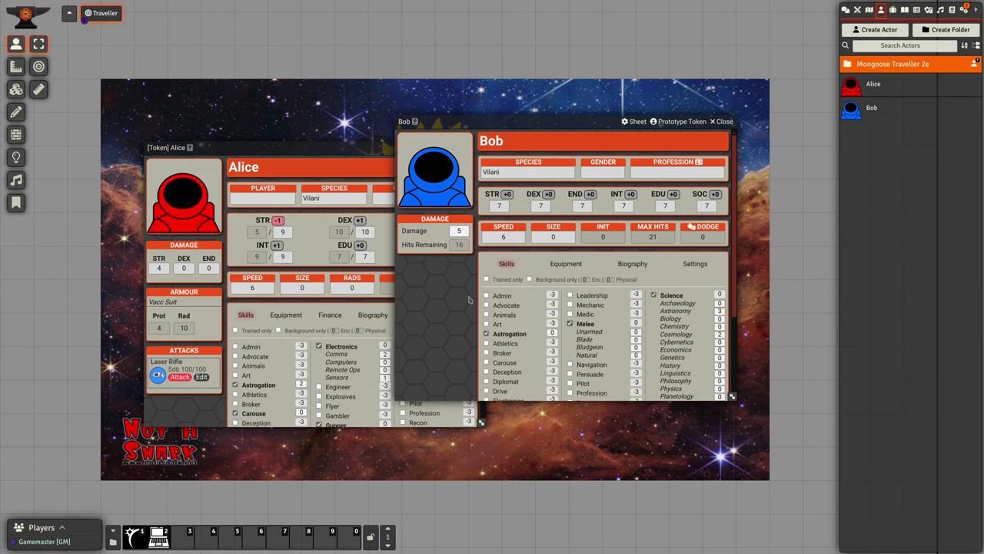
Step: Show only the NPC's trained skills, roll an Average Melee check with DEX, and display the result in the chat log
left_click(486, 280)
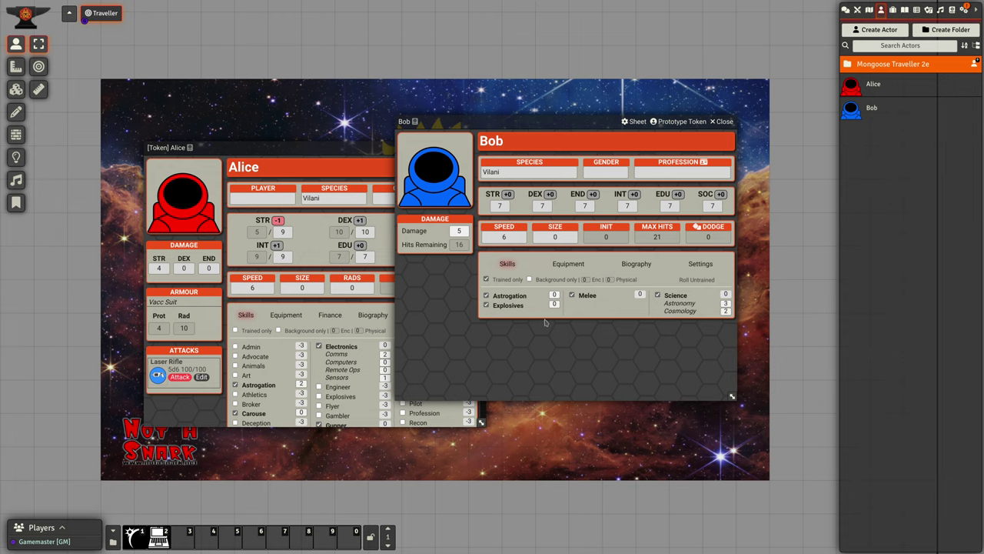
left_click(588, 298)
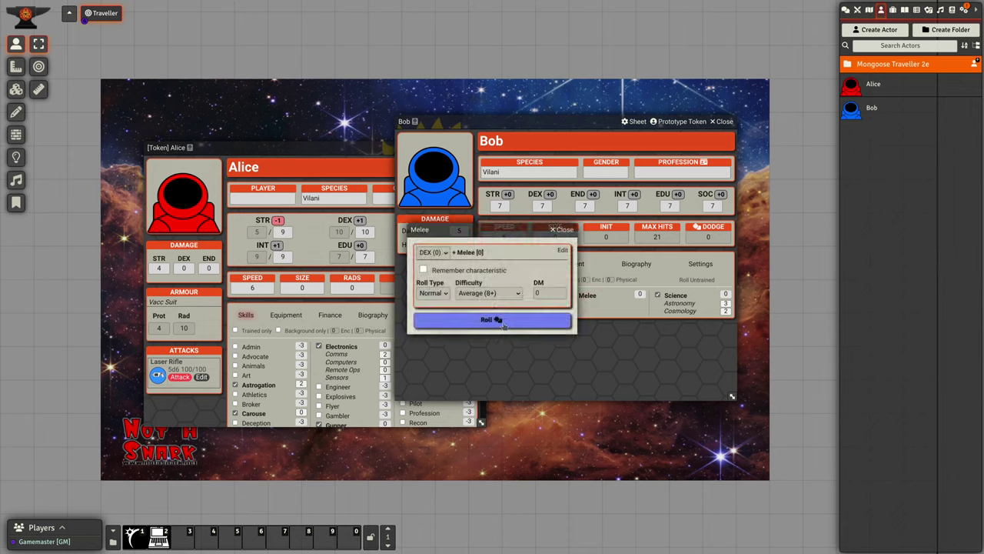
left_click(498, 321)
left_click(844, 10)
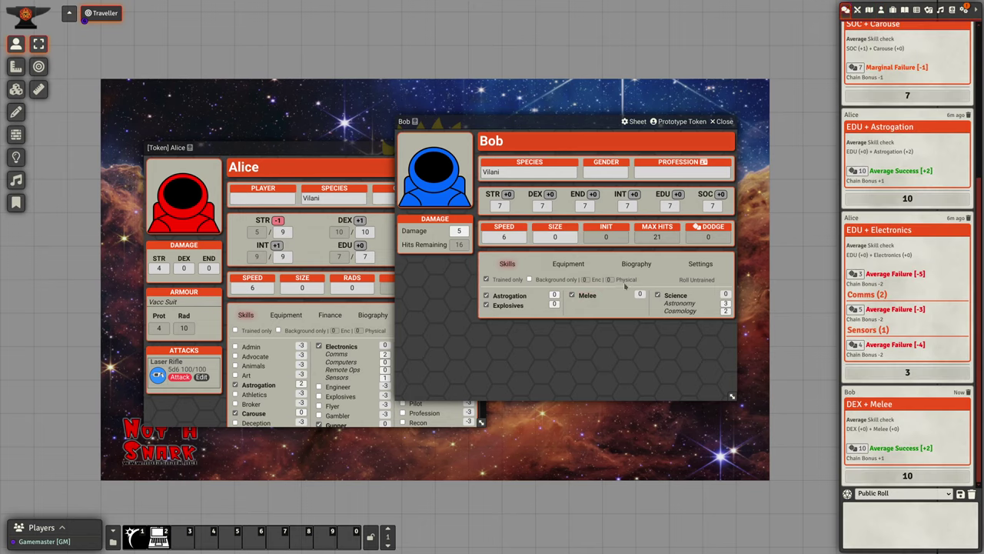
Step: Review the NPC's equipment and biography, shift its sheet over the Traveller's, and return to its skills
left_click(568, 265)
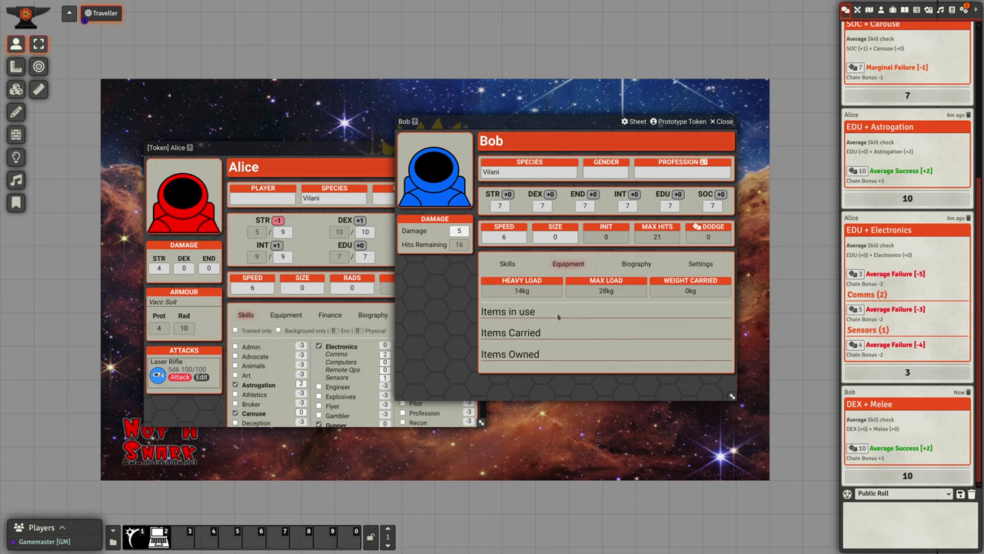
left_click(639, 264)
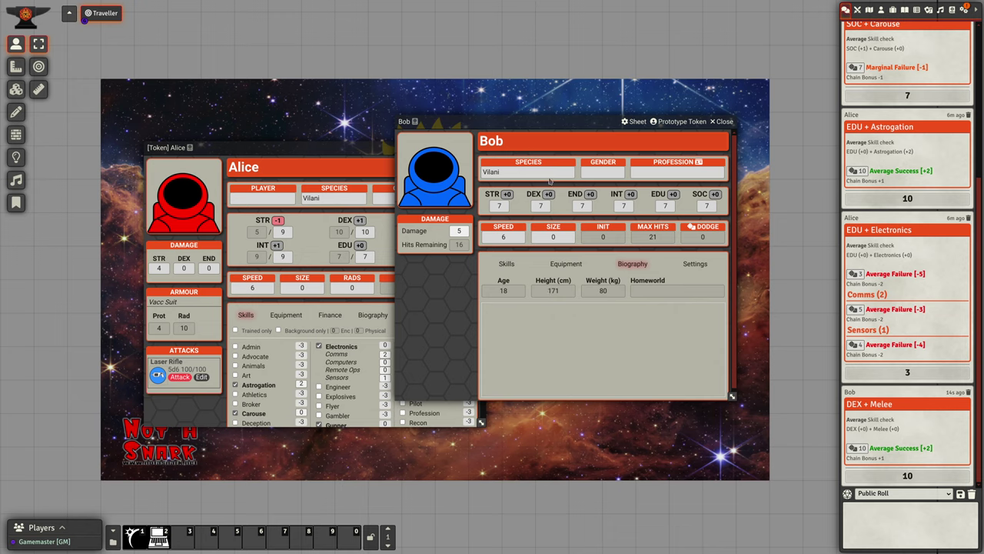
left_click_drag(520, 134, 572, 133)
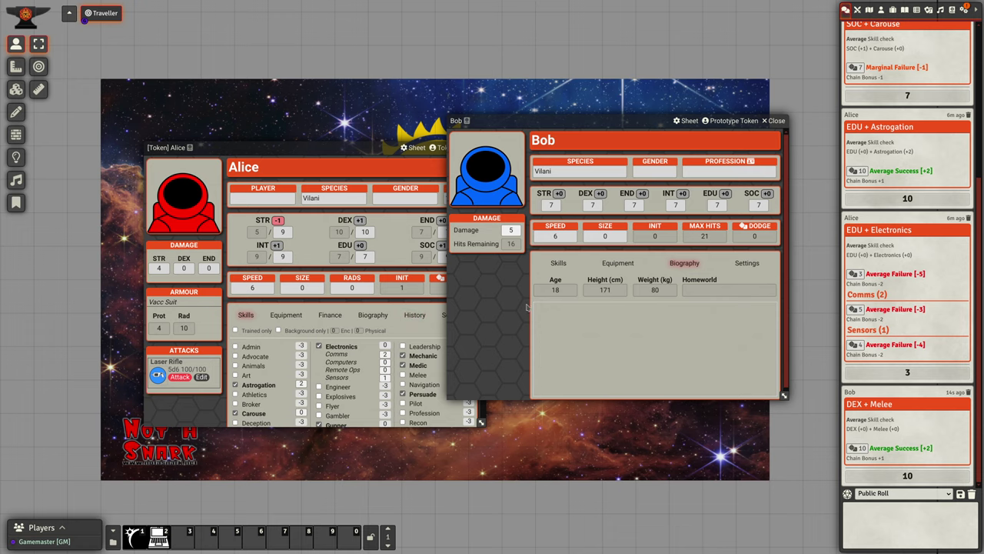
left_click_drag(629, 133, 545, 132)
left_click(474, 263)
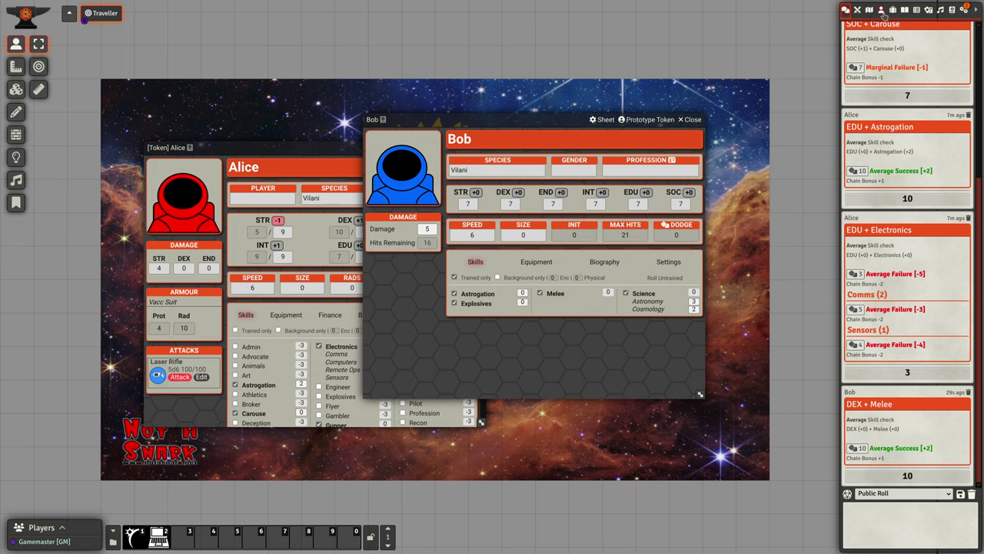
Step: Create a new actor of type Creature named Eve
left_click(882, 11)
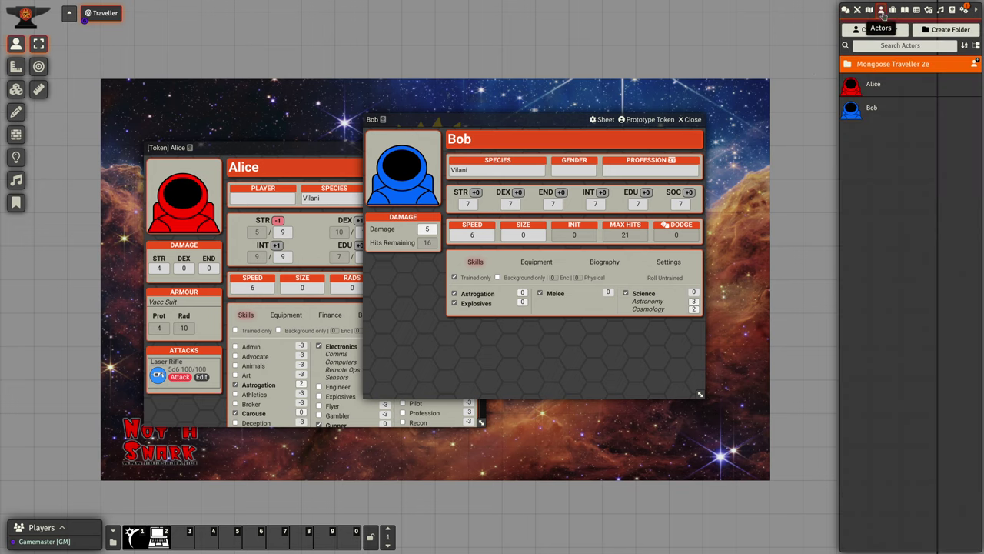
left_click(874, 32)
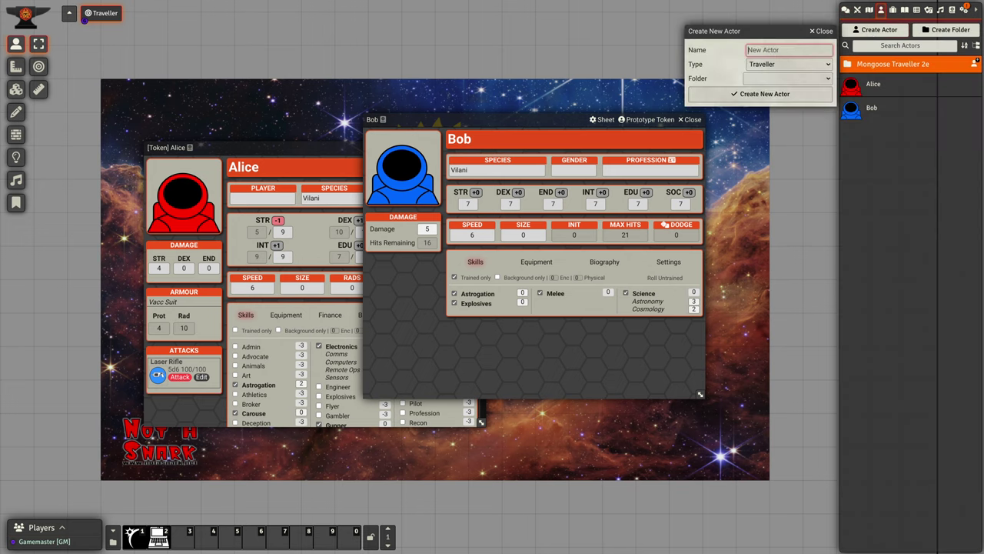
left_click(800, 65)
left_click(777, 92)
type("Eve")
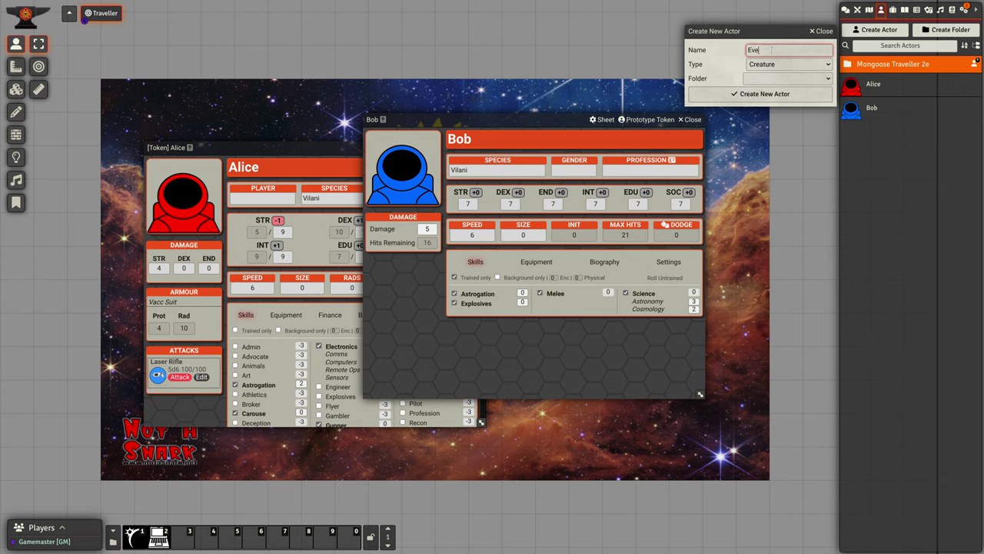
left_click(769, 96)
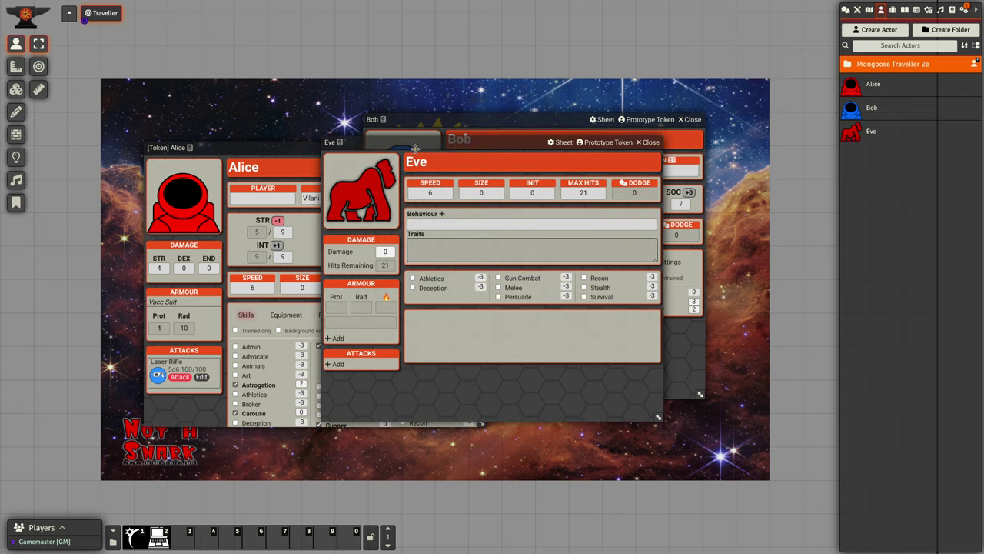
Step: Move the creature's sheet below the NPC's header and train it in Gun Combat and Athletics, with Dexterity at level 2
left_click_drag(341, 184, 384, 219)
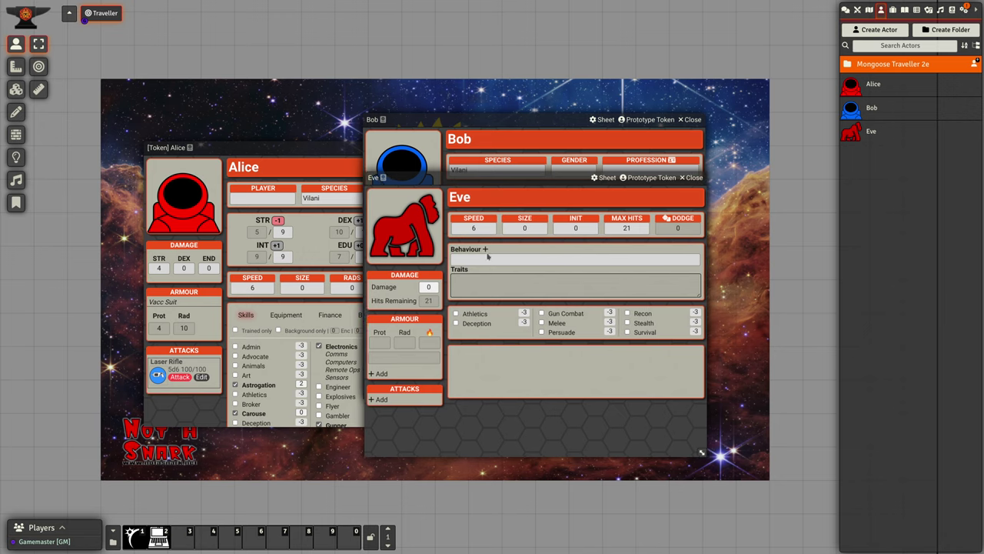
left_click(494, 259)
left_click(491, 284)
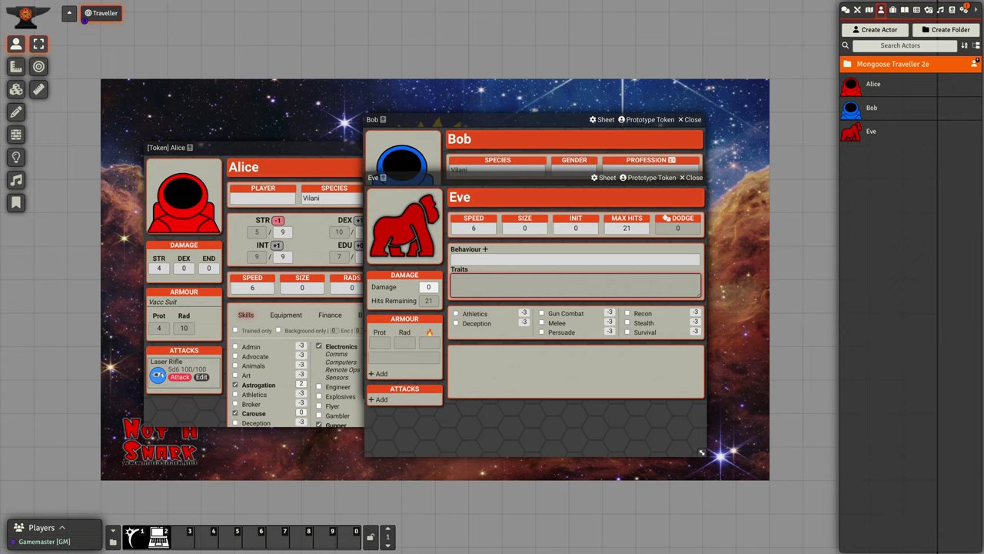
left_click(541, 313)
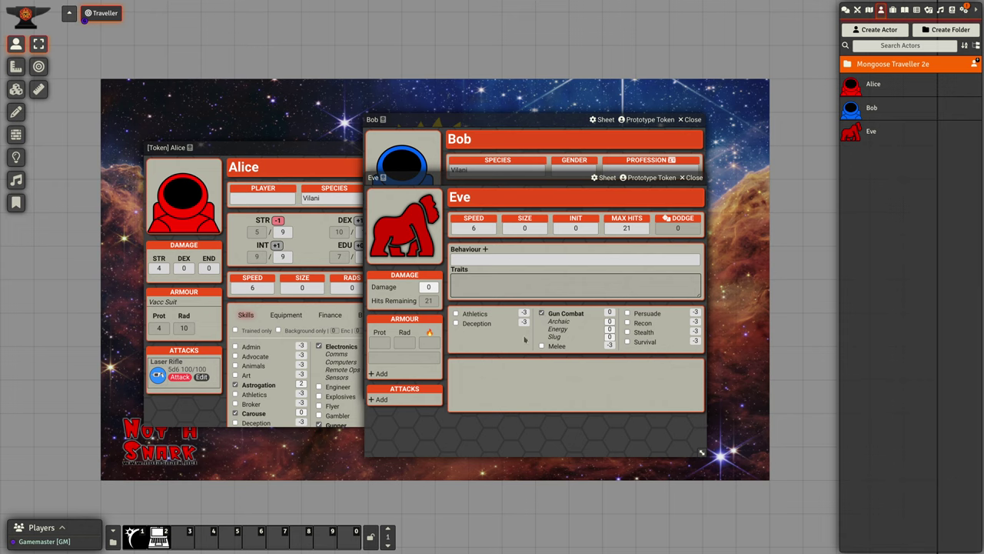
left_click(456, 314)
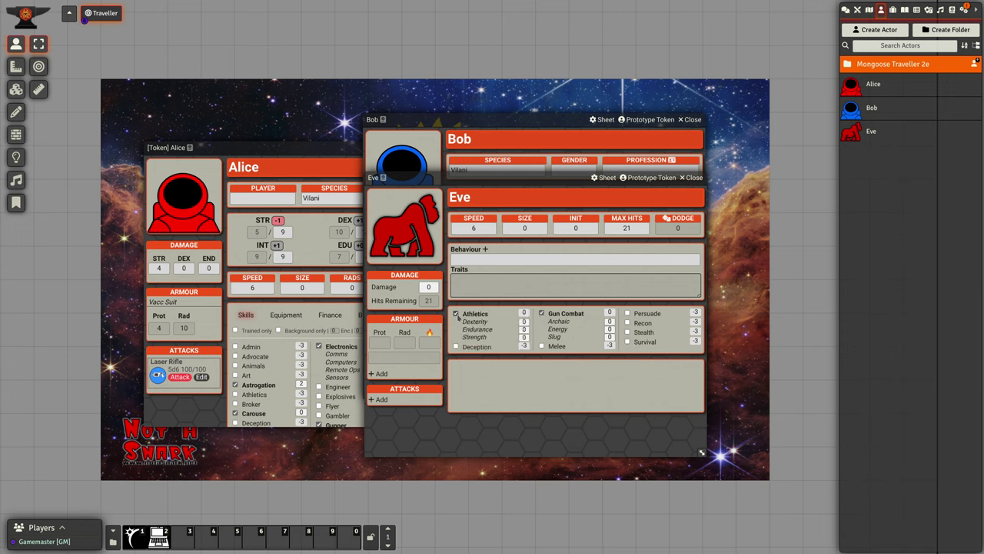
left_click(524, 321)
type("2")
left_click(542, 328)
Step: Set the creature's size to 2 and its speed to 9
left_click(626, 228)
left_click(608, 254)
left_click(520, 227)
key("Return")
left_click(491, 229)
type("9")
key("Tab")
Step: Add an attack to the creature and set its damage to 2D6
left_click(380, 400)
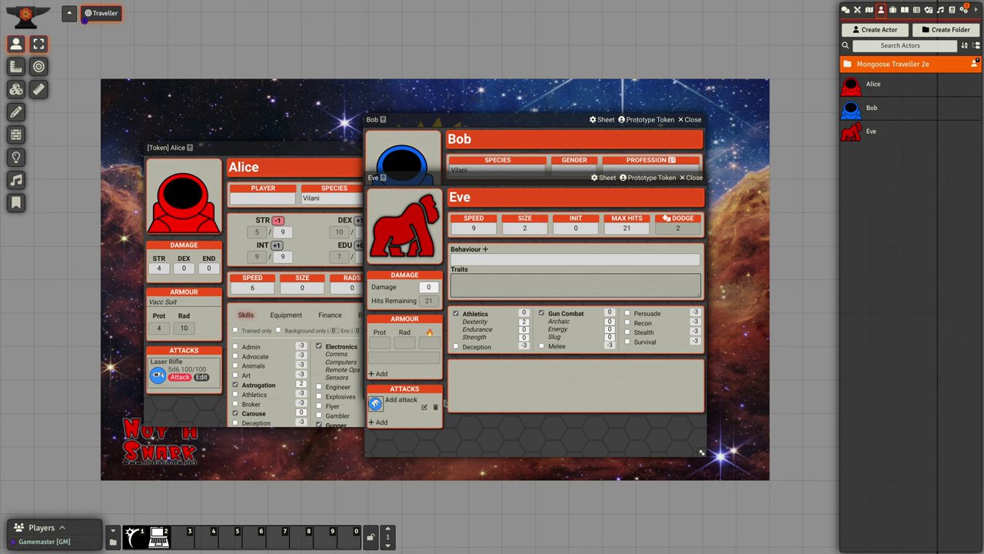
left_click(424, 408)
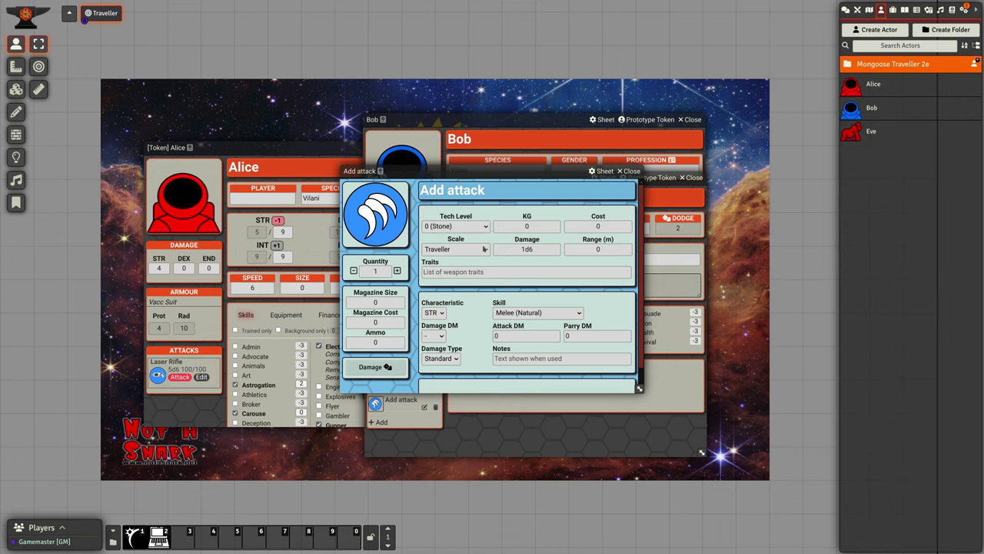
double_click(515, 249)
type("2D6")
left_click(557, 269)
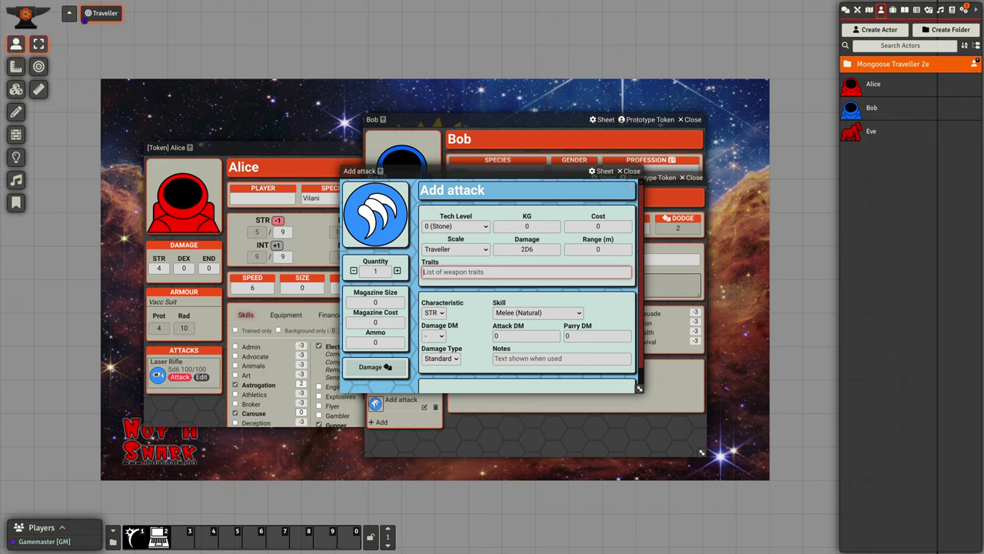
left_click(630, 171)
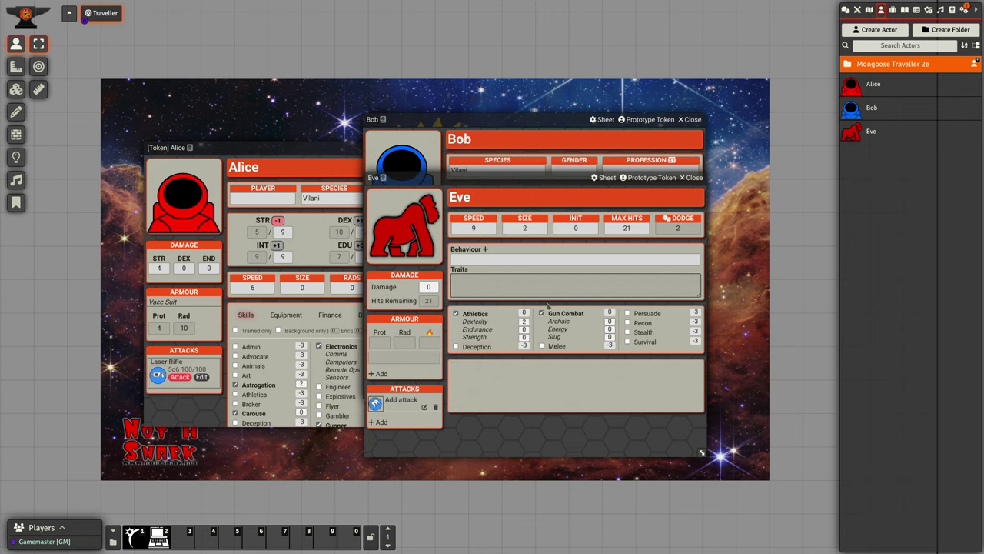
Step: Add natural armour to the creature with a protection value of 4
left_click(380, 374)
left_click(423, 380)
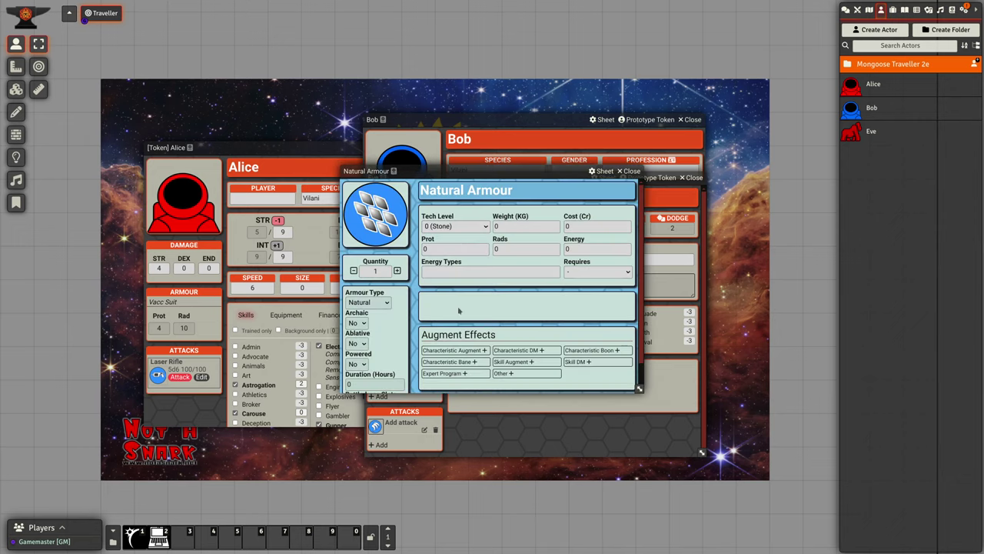
left_click(463, 251)
left_click(629, 170)
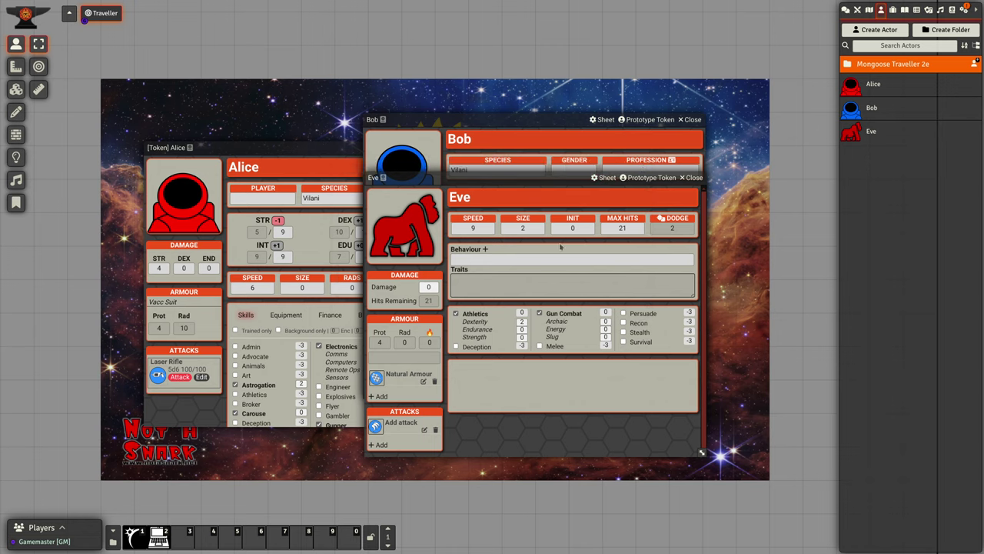
Step: Spread out the overlapping sheets, close the creature's sheet and its sheet configuration, and place the NPC's sheet beside the Traveller's
left_click_drag(500, 178, 563, 170)
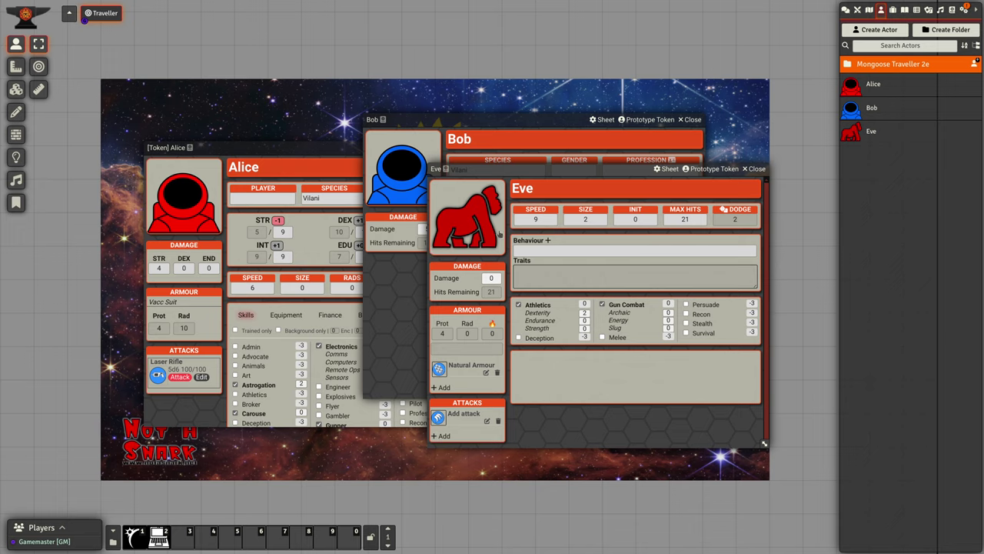
left_click_drag(503, 125, 443, 93)
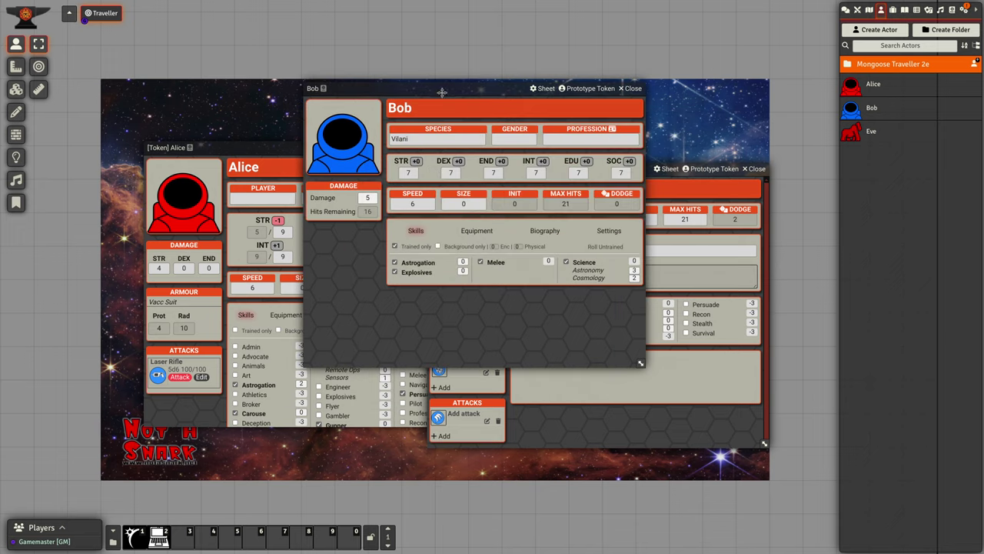
left_click(666, 169)
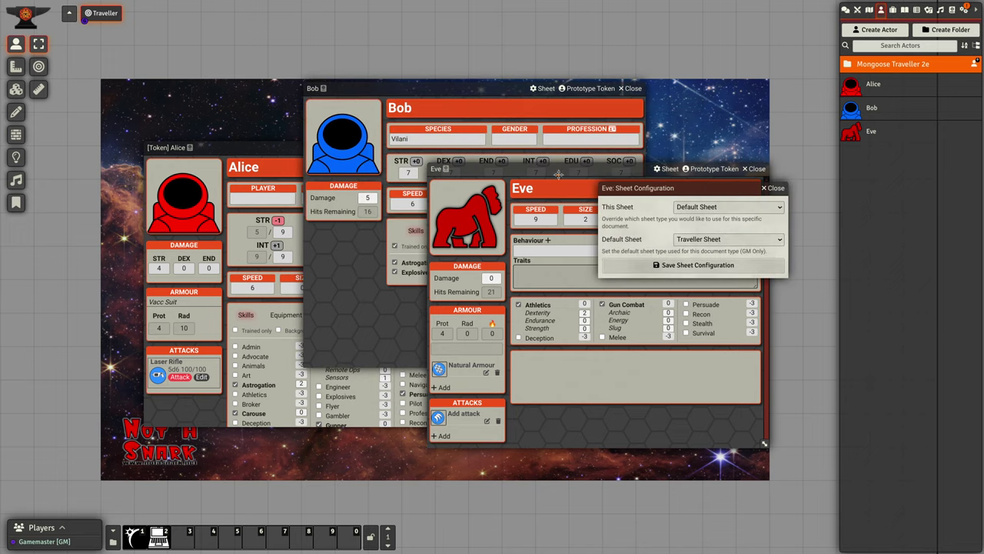
key("Escape")
left_click(753, 169)
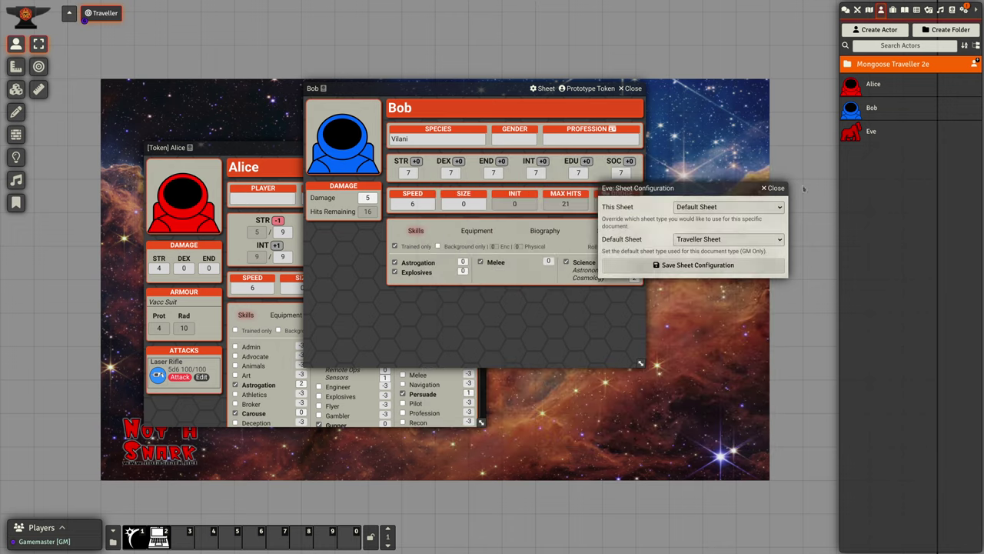
left_click(772, 190)
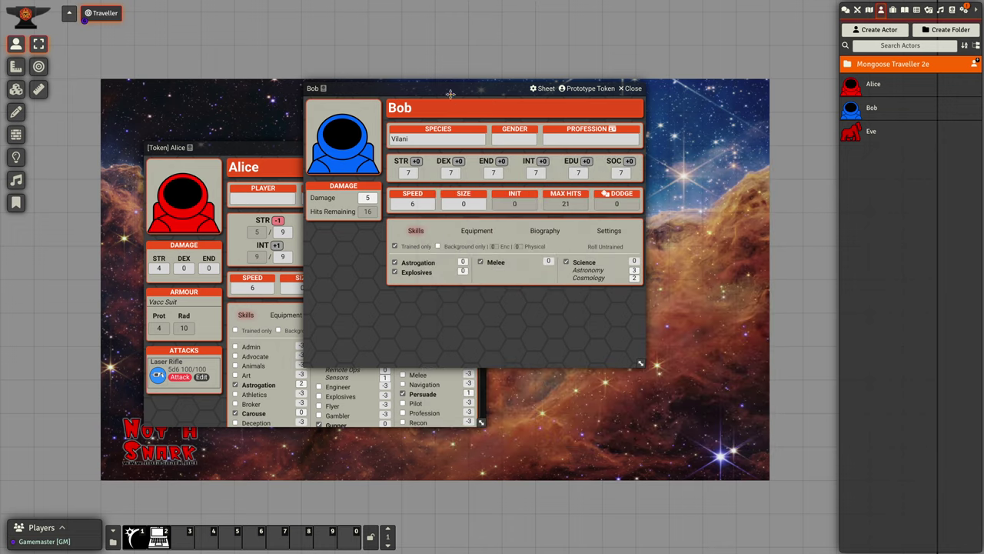
left_click_drag(452, 89, 570, 92)
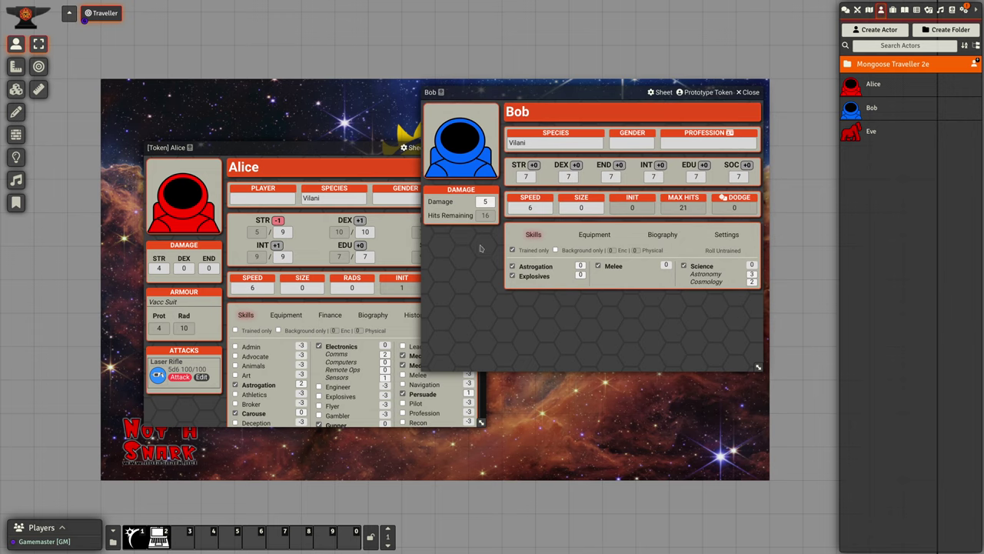